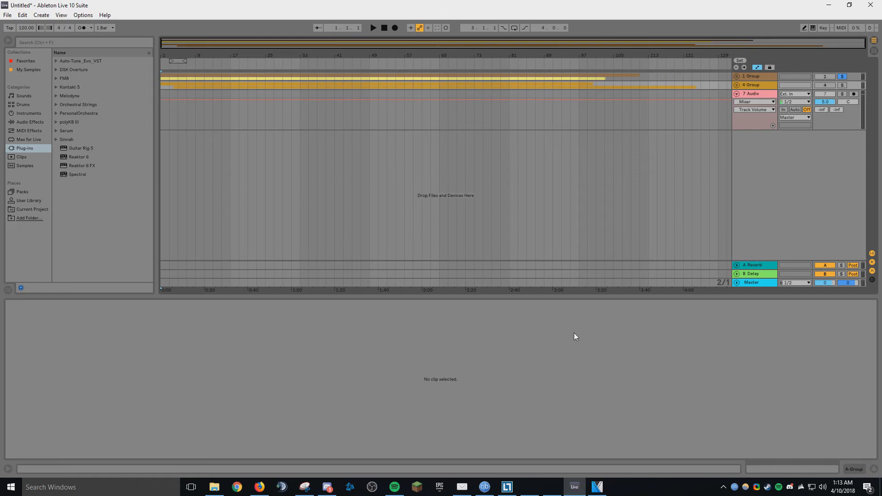
- Unfold 4 Group and 1 Group and select each group's two song clips to view them
left_click(737, 85)
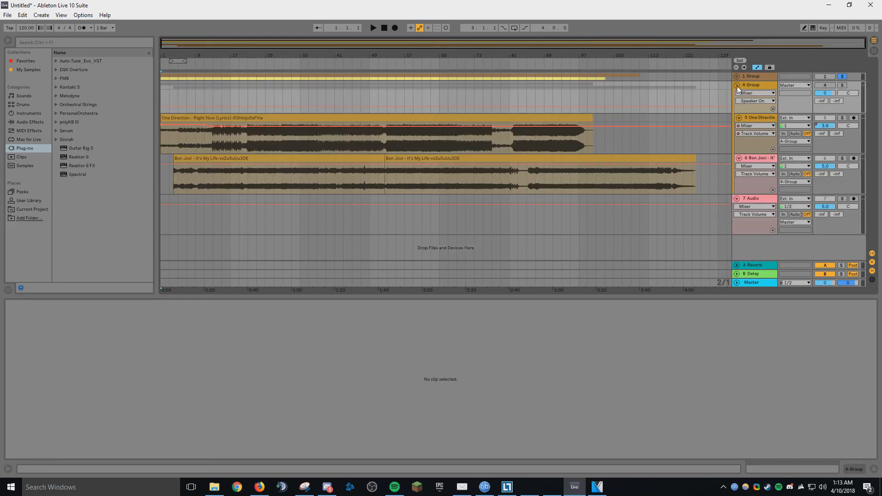
left_click(266, 118)
left_click(230, 158)
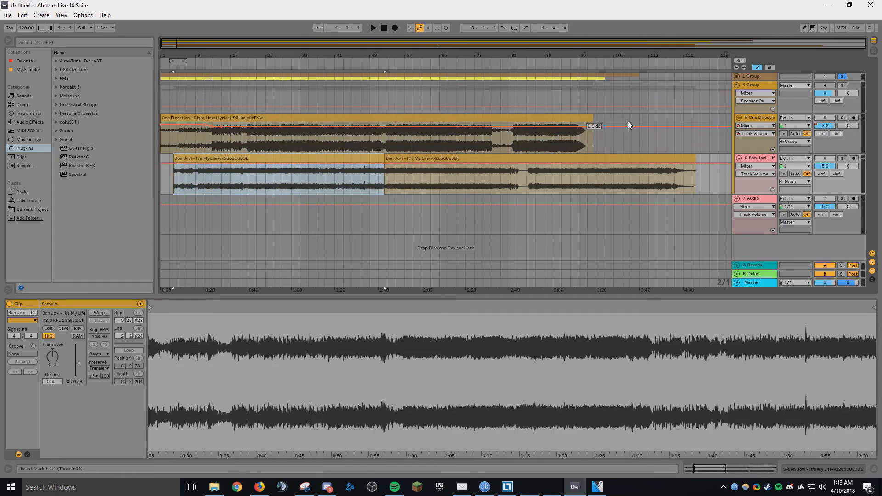
left_click(737, 76)
left_click(297, 110)
left_click(246, 151)
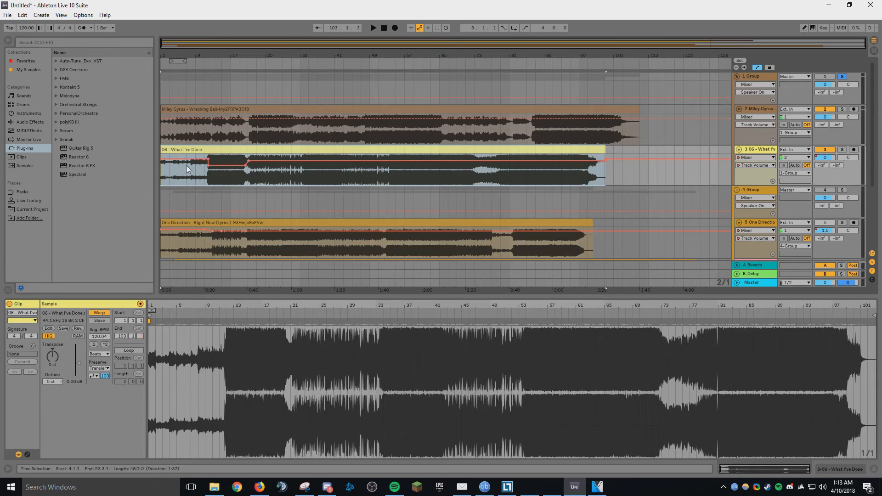
- Compare the waveforms of Wrecking Ball with What I've Done and of Right Now with It's My Life
left_click(220, 142)
left_click(221, 148)
left_click(223, 140)
left_click(226, 153)
scroll(395, 201, "down", 1)
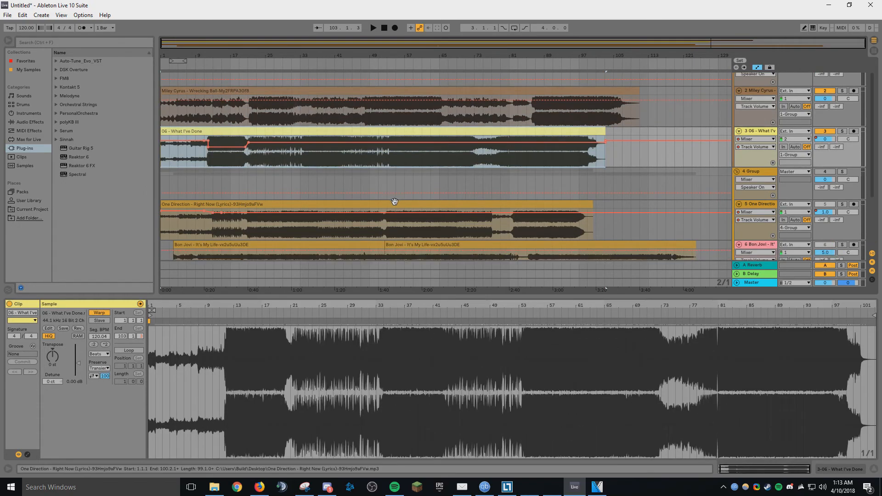
scroll(395, 201, "down", 1)
left_click(323, 177)
left_click(335, 217)
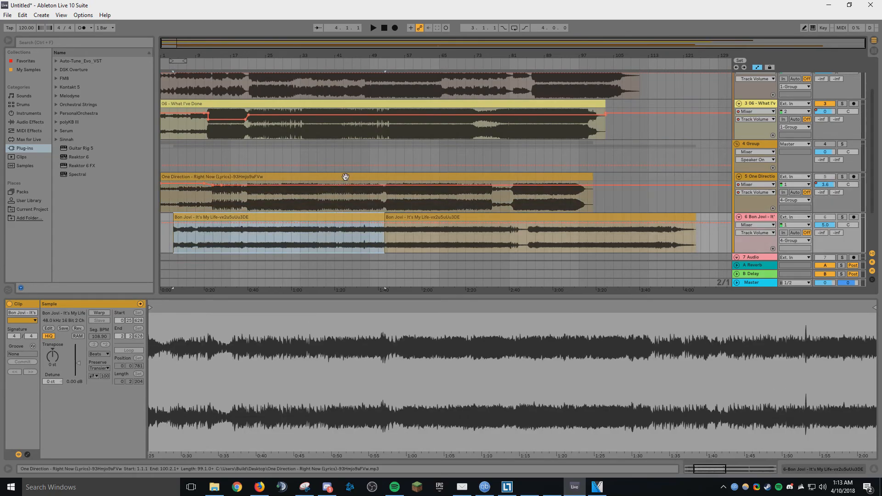
left_click(346, 177)
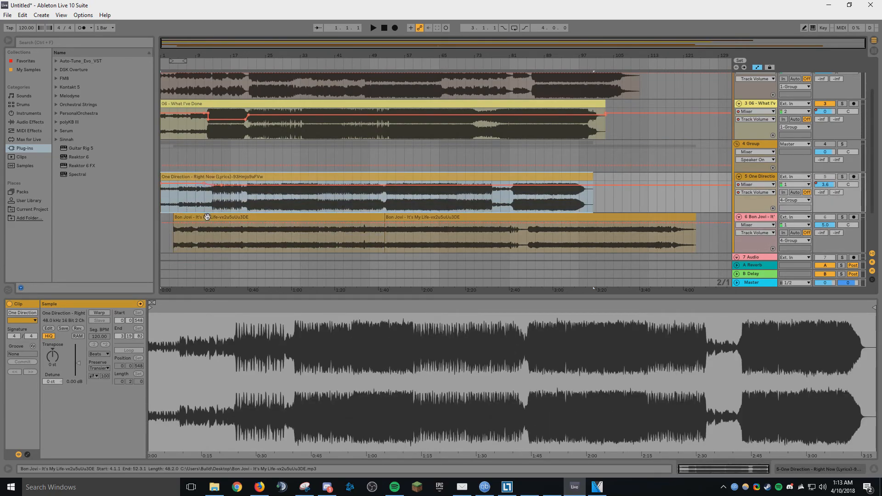
scroll(244, 221, "up", 1)
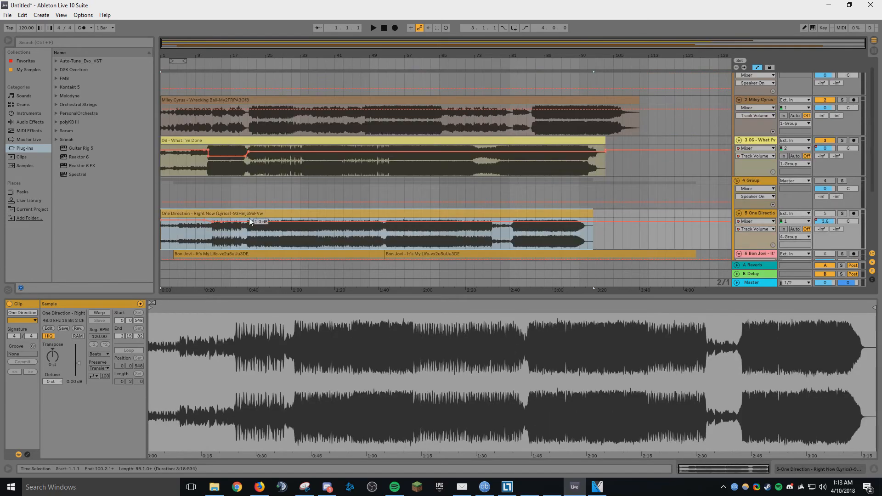
left_click(176, 99)
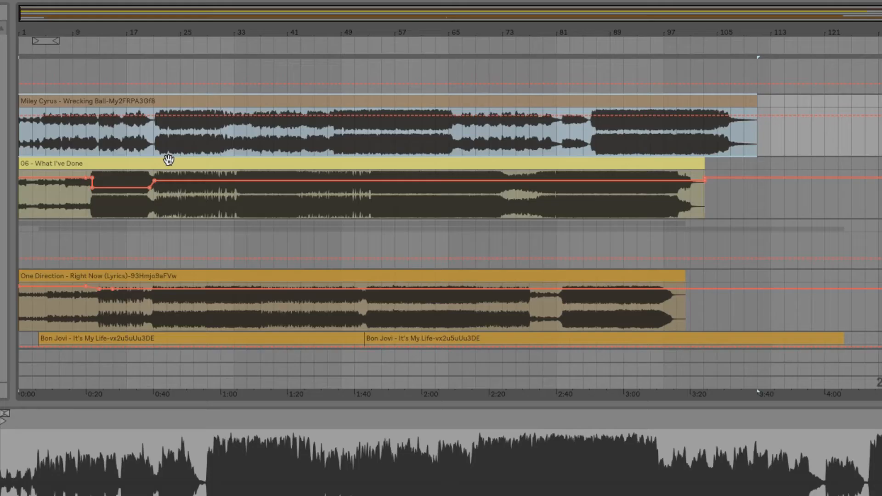
left_click(265, 171)
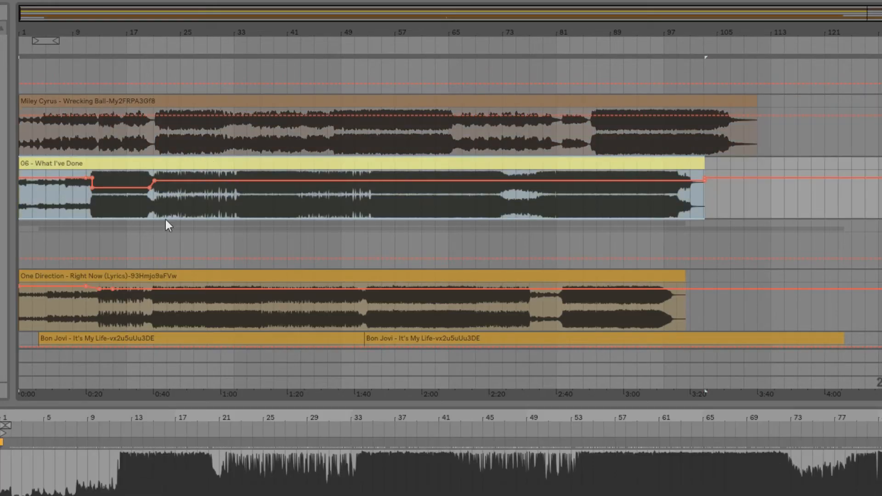
left_click(207, 213)
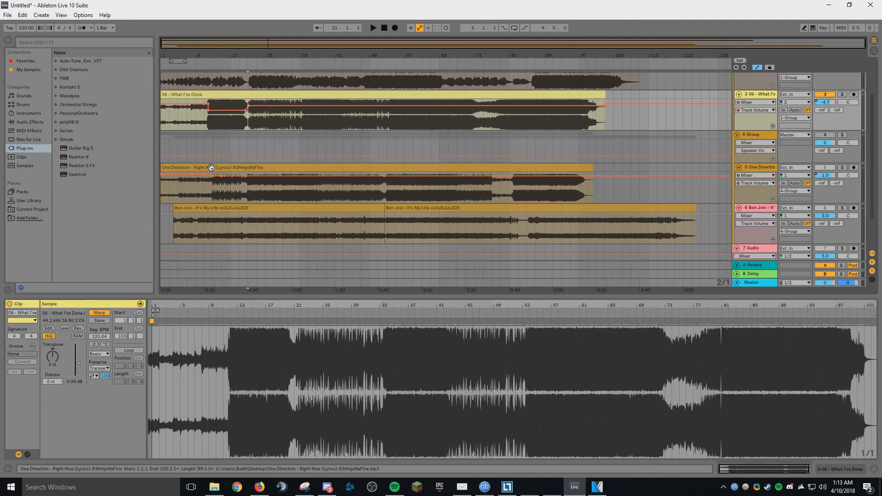
left_click(211, 167)
left_click(231, 208)
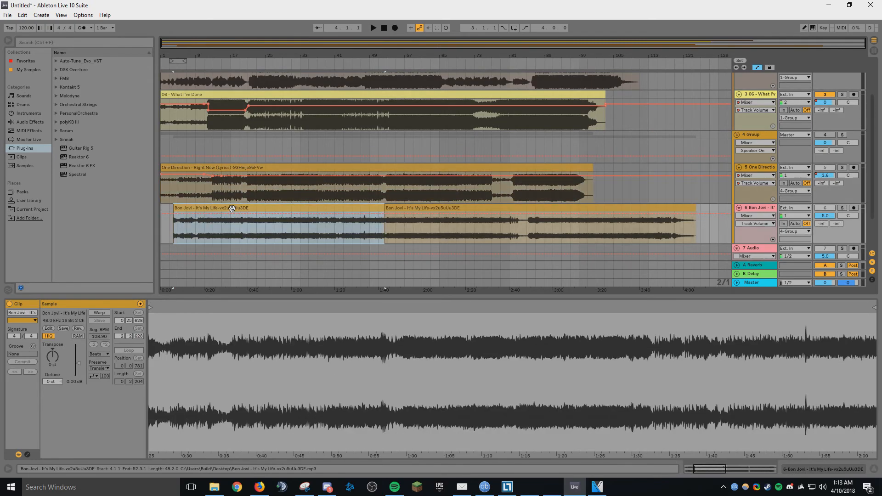
- Switch to Firefox and examine the Audiokeychain database results for key 5A / Cm at 120 BPM
left_click(269, 486)
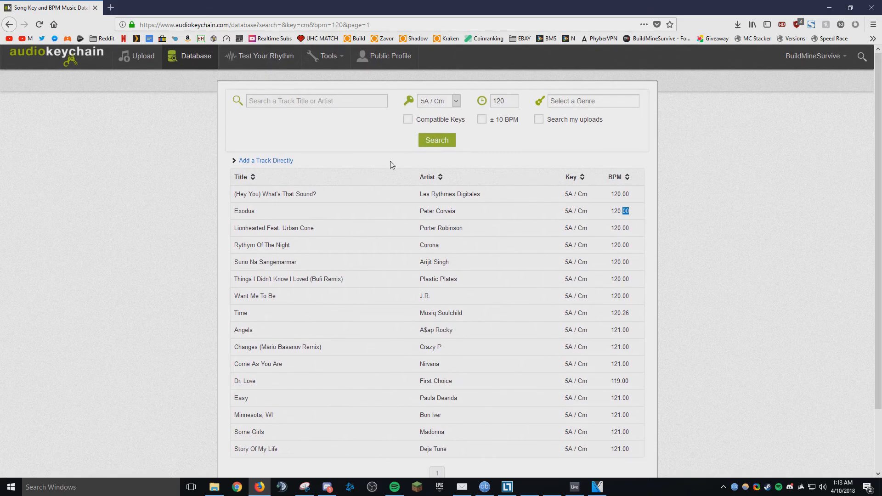
scroll(212, 228, "down", 3)
scroll(406, 321, "up", 3)
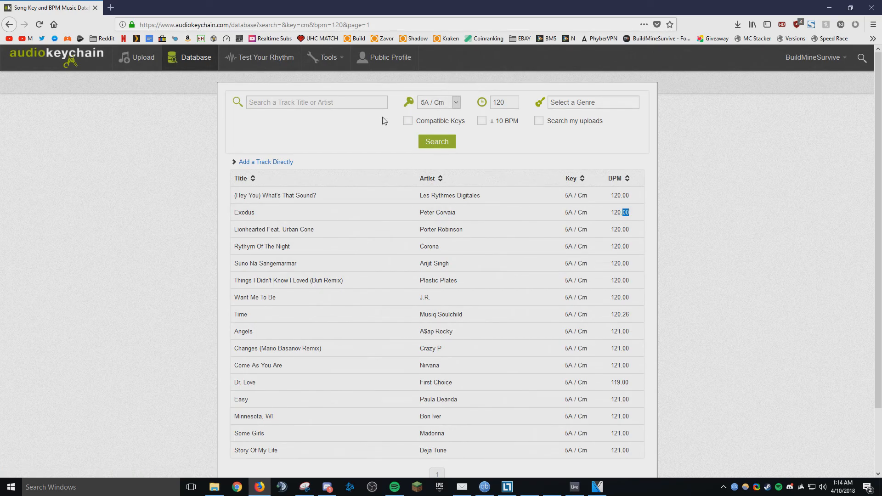
scroll(297, 275, "down", 2)
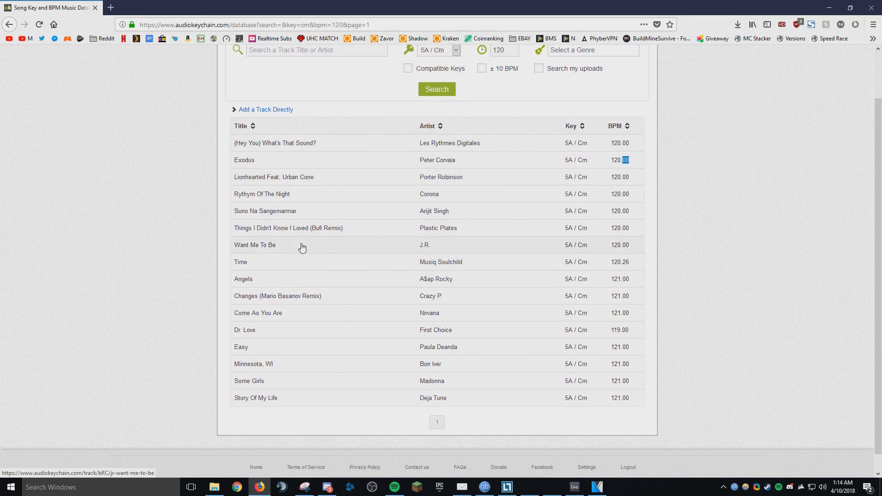
scroll(394, 151, "up", 2)
- Search the database for 5B / Eb tracks at 120 BPM and open One Direction's Story Of My Life and Night Changes
left_click(437, 102)
left_click(430, 225)
left_click(440, 141)
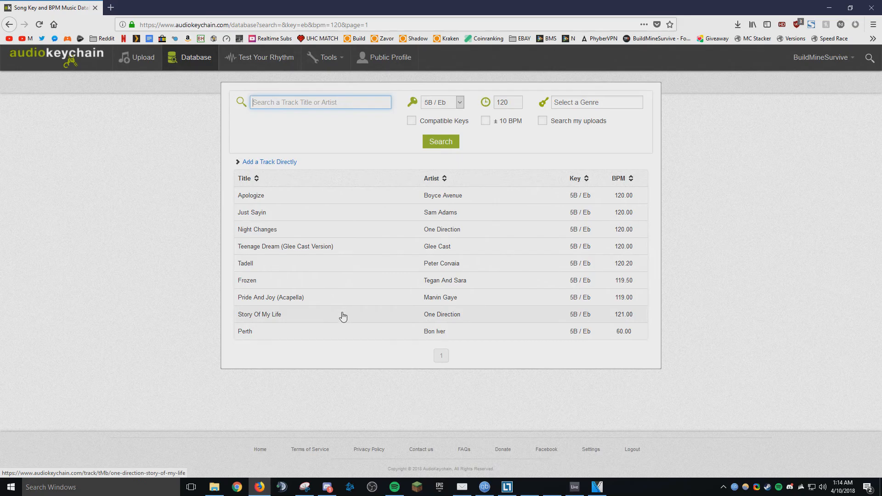
middle_click(343, 316)
middle_click(393, 226)
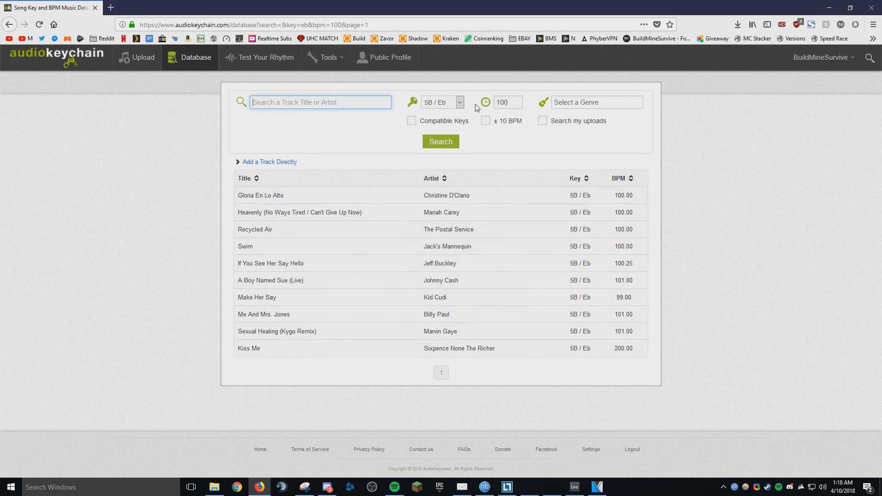
- Search the database for 5B / Eb tracks at 101 BPM
left_click(516, 102)
key("BackSpace")
type("1")
key("Return")
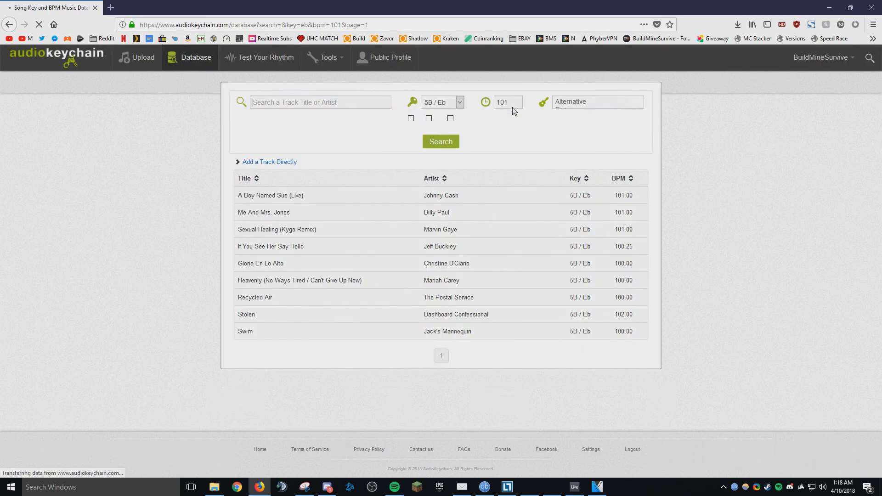
- Set the tempo filter to 102 BPM and search again in key 5B / Eb
left_click(459, 102)
left_click(459, 102)
left_click(513, 103)
key("BackSpace")
type("2")
key("Return")
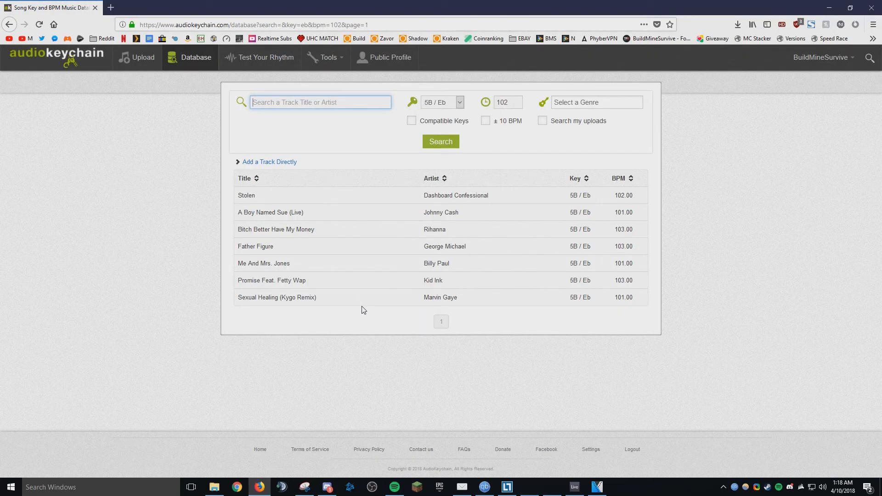
- Search the 5B / Eb tracks at 103 BPM, and again at 120 BPM
key("BackSpace")
type("3")
key("Return")
key("BackSpace")
key("BackSpace")
type("20")
key("Return")
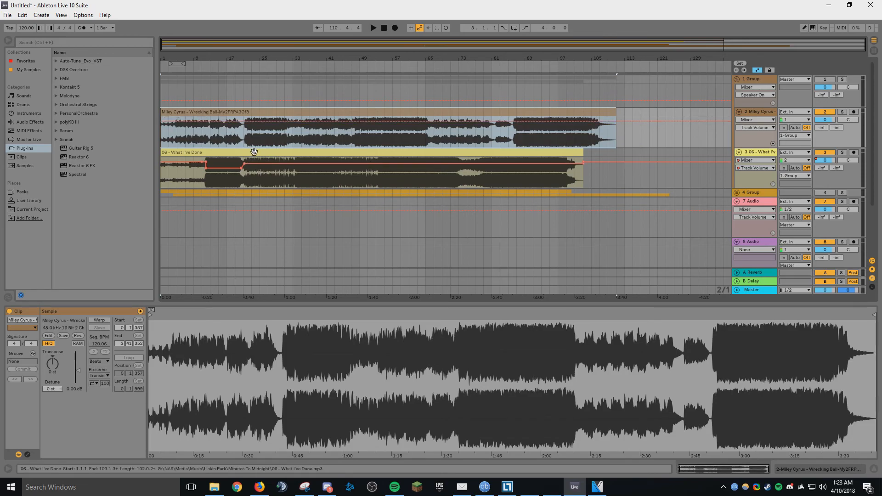
- Switch to Ableton Live, solo 1 Group and play the Wrecking Ball and What I've Done mashup from the start
left_click(254, 152)
left_click(842, 79)
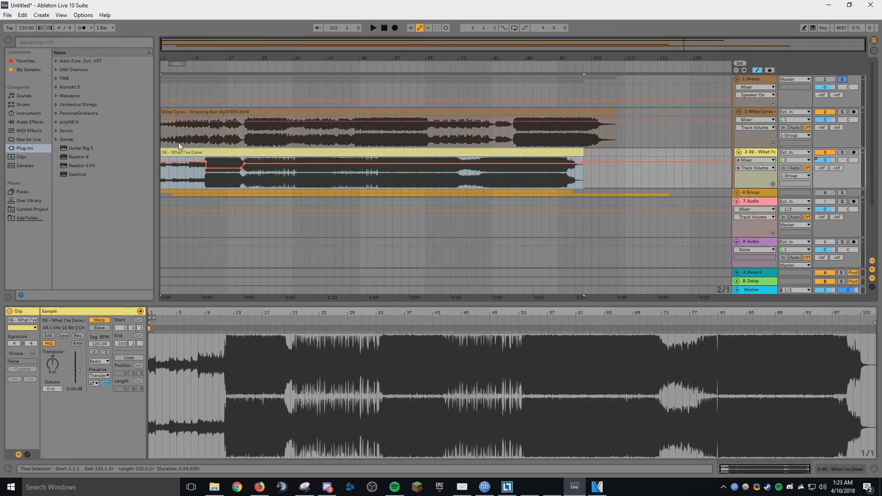
left_click(384, 28)
left_click(372, 29)
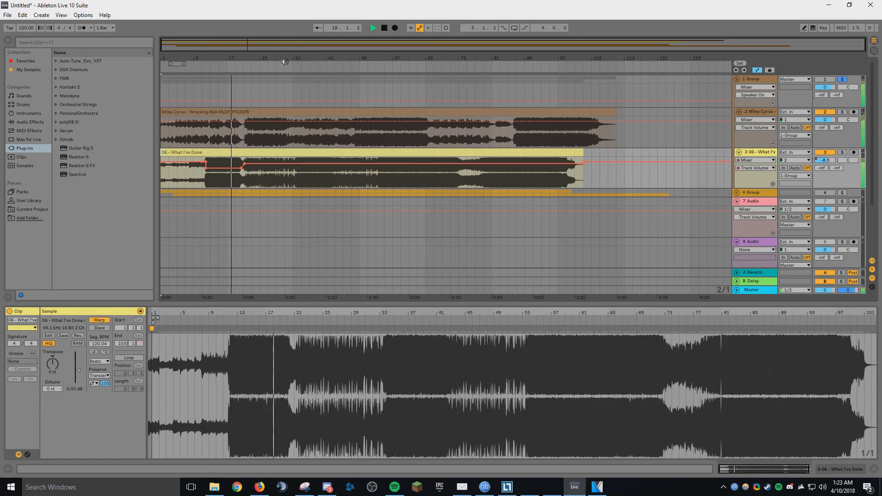
left_click(385, 28)
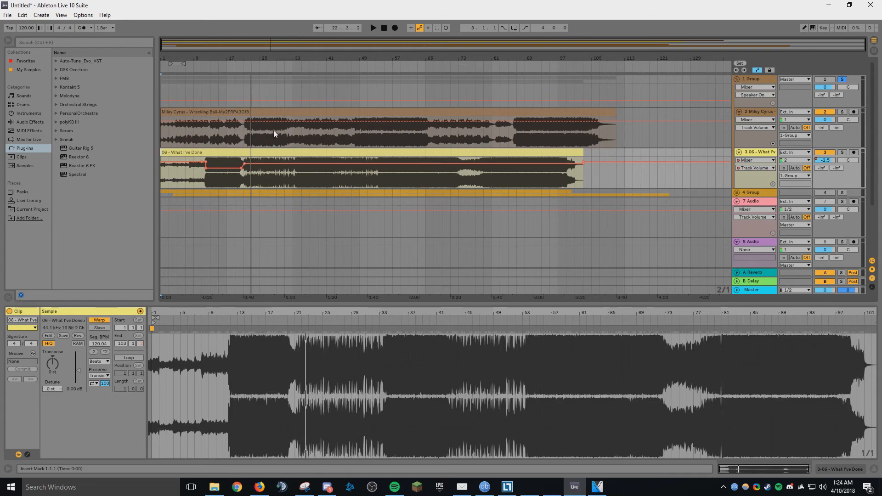
- Play a short passage of the mashup from bar 57
left_click(394, 137)
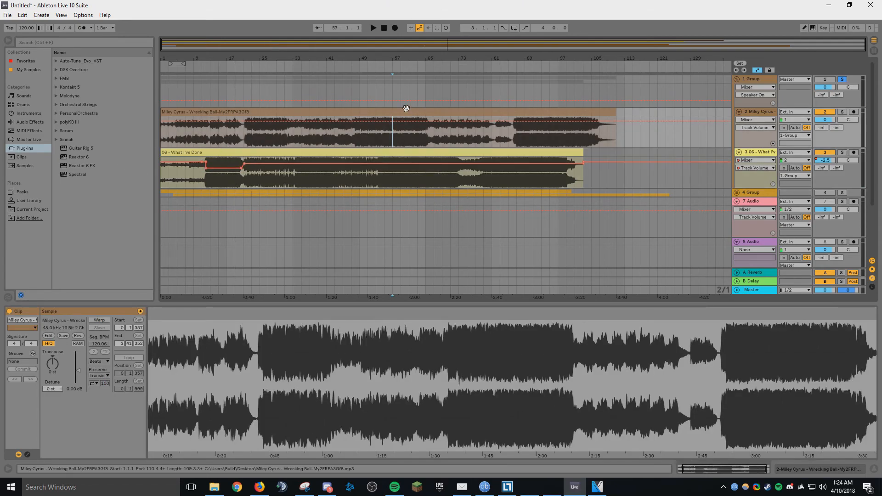
key("space")
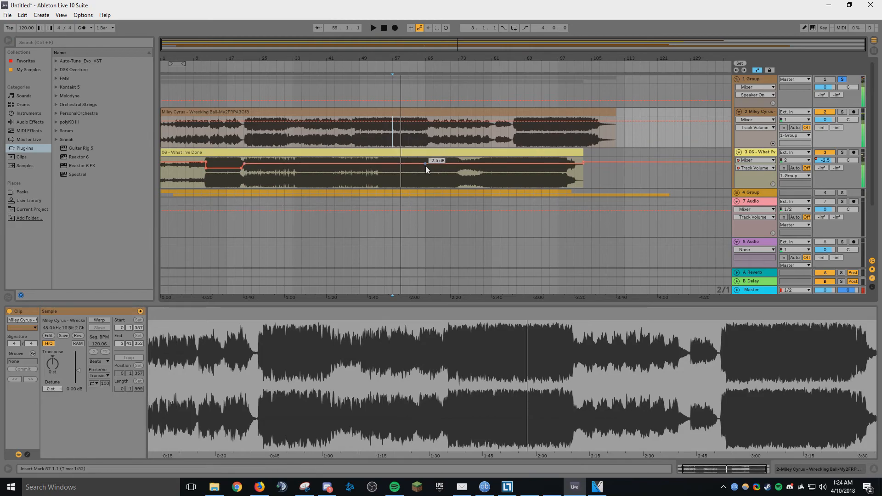
key("space")
- While playing from bar 67, lower the What I've Done track volume automation near bar 65 and shape its gradual rise toward the clip's end
left_click(432, 176)
key("space")
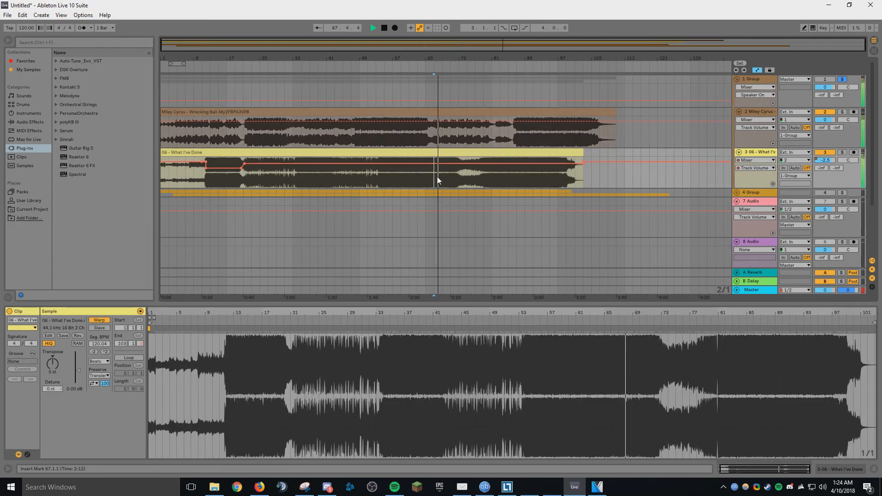
left_click_drag(426, 164, 425, 168)
left_click_drag(509, 166, 550, 170)
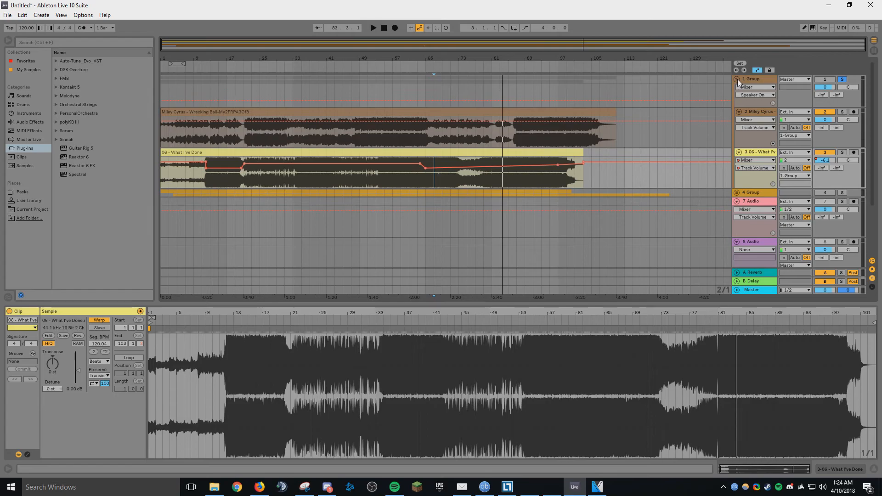
- Fold 1 Group, unfold 4 Group and place the insert marker at the split between the two Bon Jovi clips
left_click(738, 79)
left_click(737, 87)
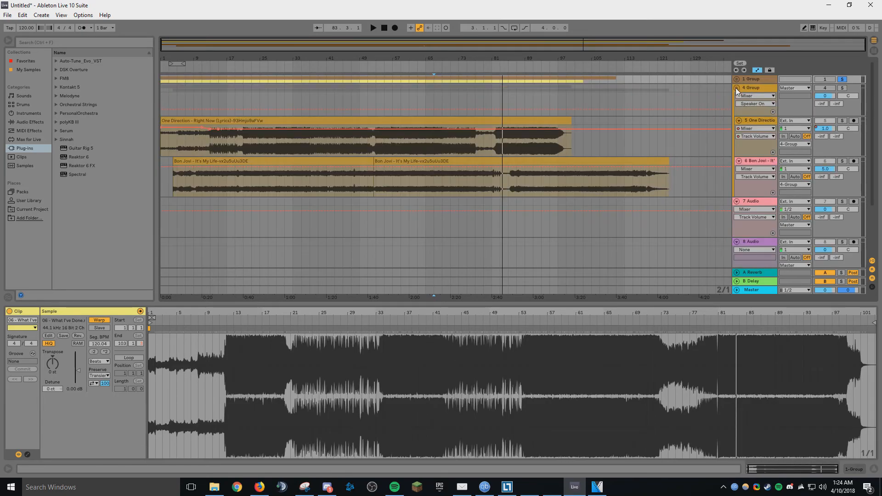
left_click(371, 174)
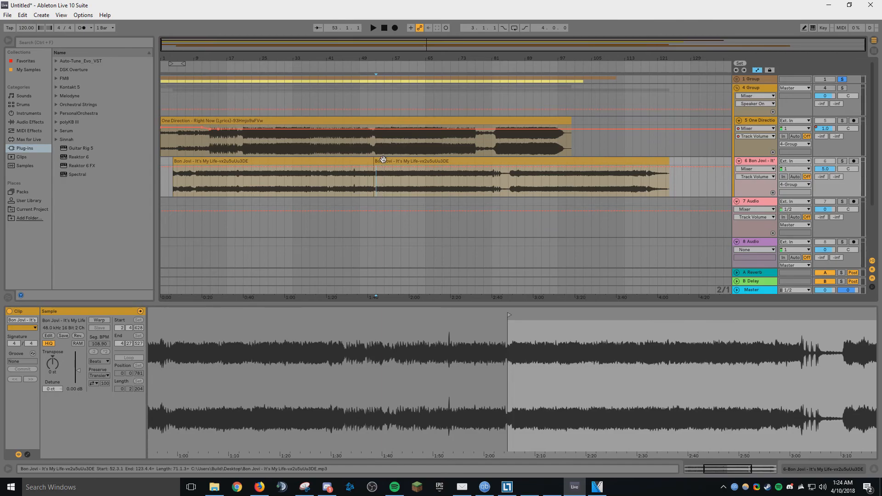
left_click_drag(368, 45, 377, 80)
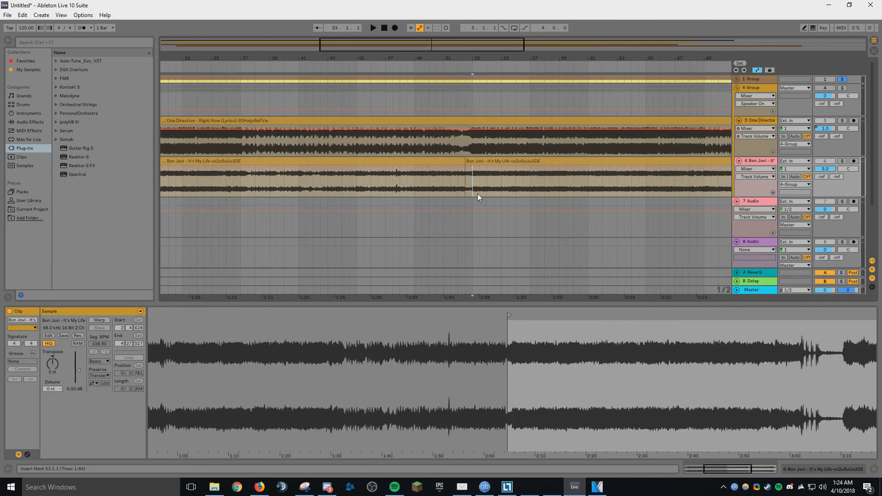
left_click(462, 189)
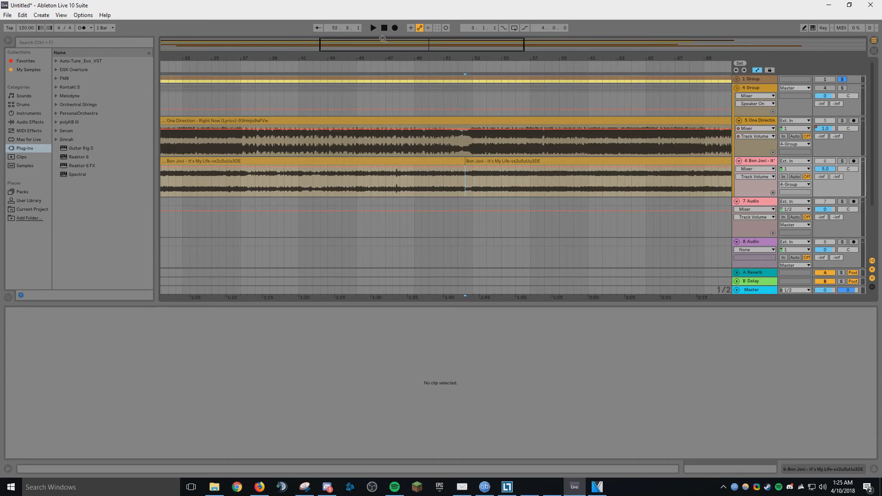
- Play the One Direction and Bon Jovi mashup in 4 Group from the start
left_click_drag(382, 41, 382, 12)
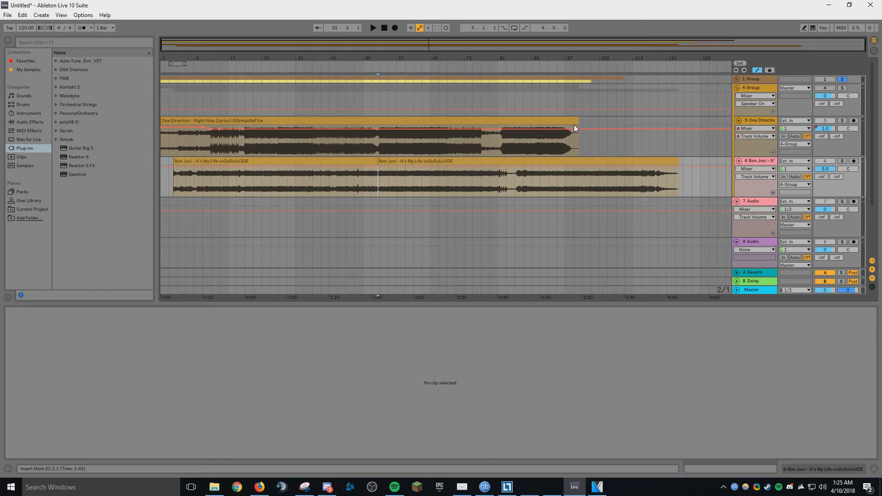
left_click(380, 181)
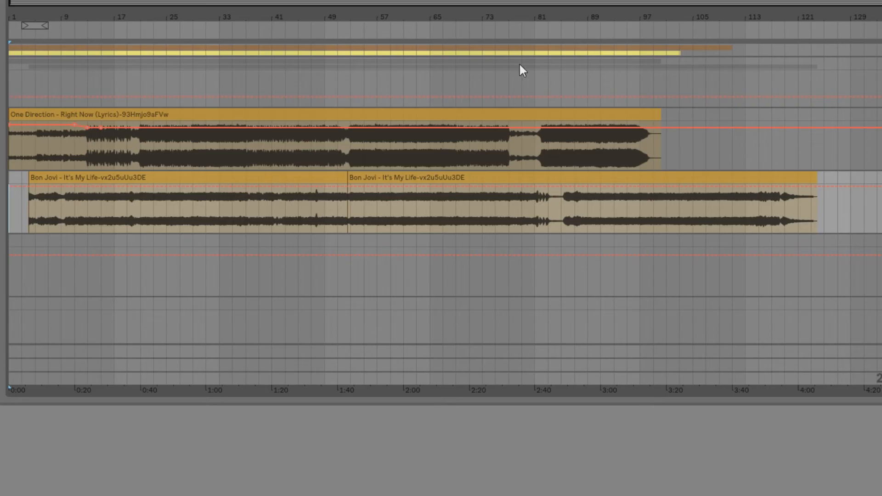
key("space")
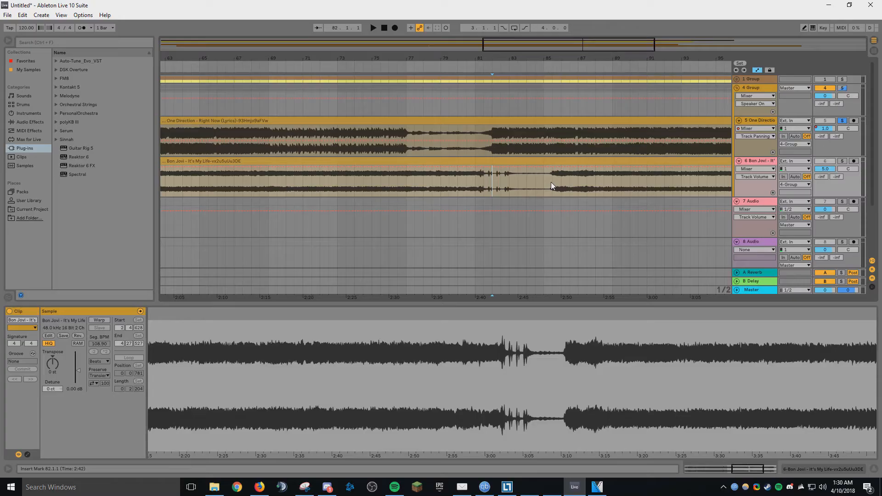
- Remove the quiet break after bar 82 from the Bon Jovi clip and place the insert marker at bar 77
left_click_drag(550, 182, 495, 181)
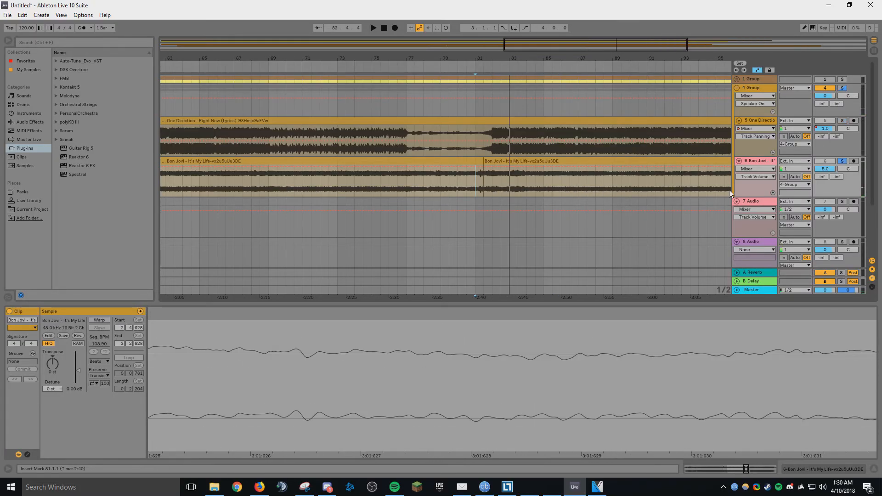
left_click(402, 181)
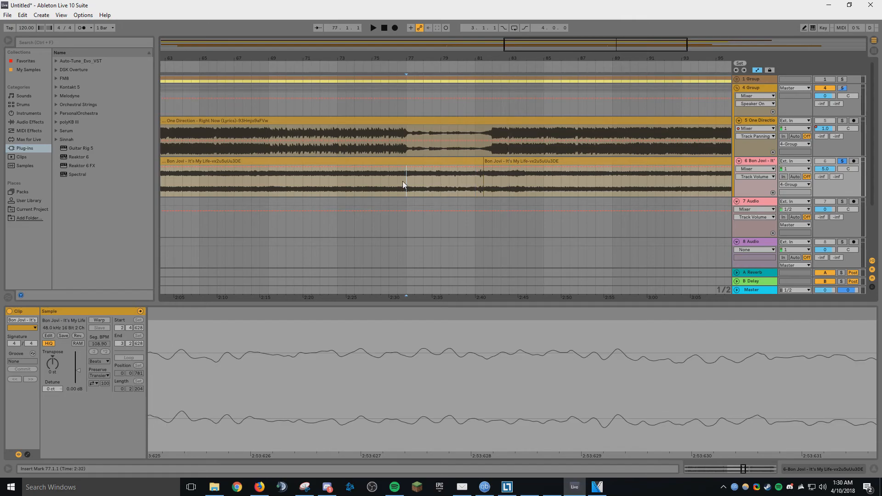
- While playing the mashup from around bar 72, raise the Bon Jovi track's volume to 6.0 dB, and stop playback near bar 99
left_click(354, 182)
left_click(329, 180)
key("space")
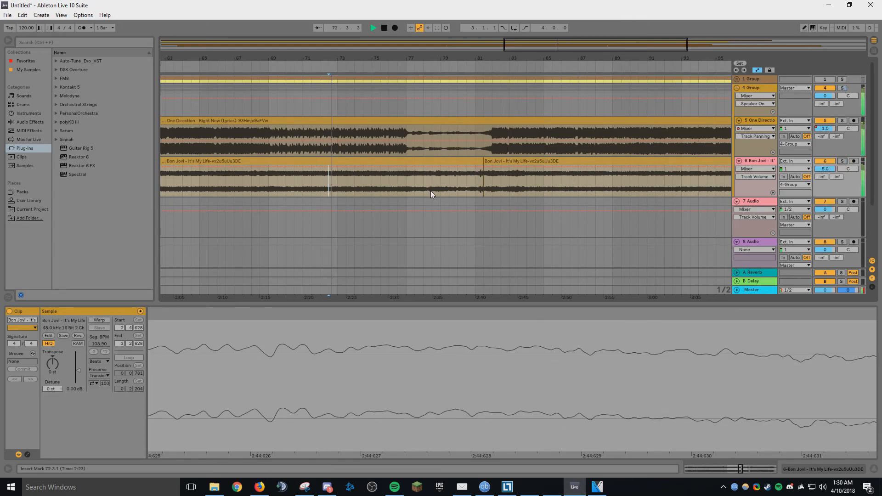
left_click_drag(587, 48, 479, 45)
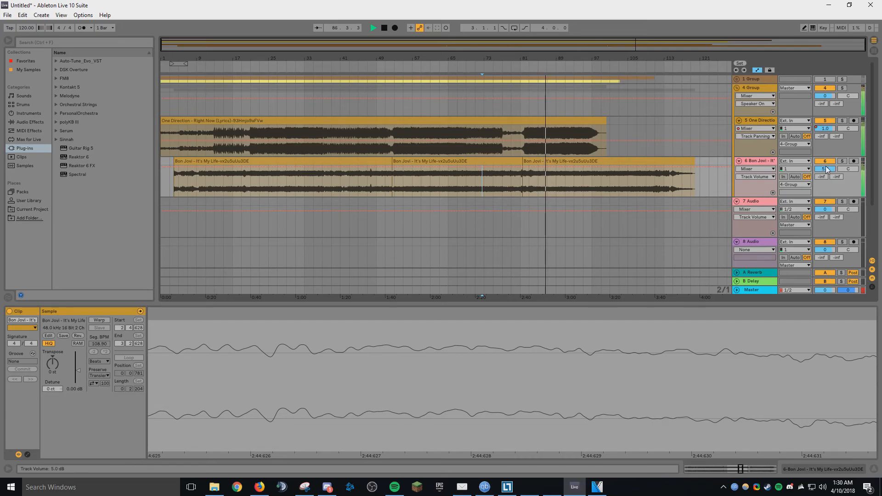
left_click_drag(826, 170, 828, 170)
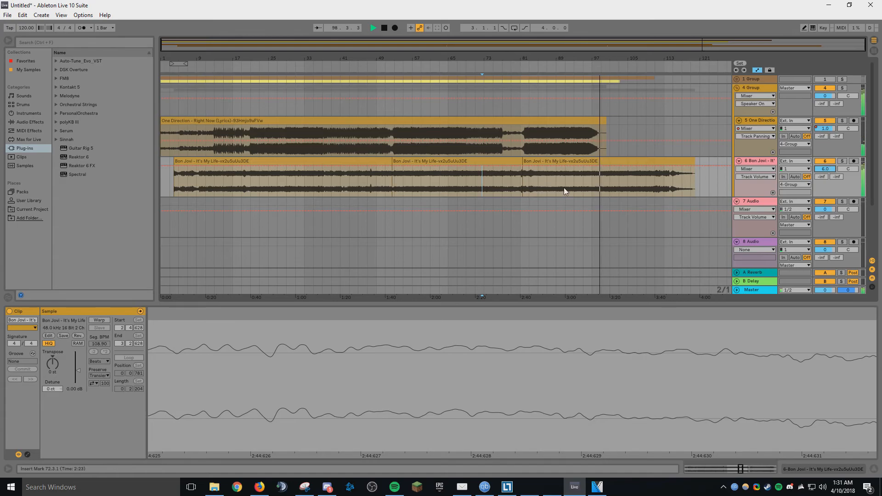
left_click(624, 162)
key("space")
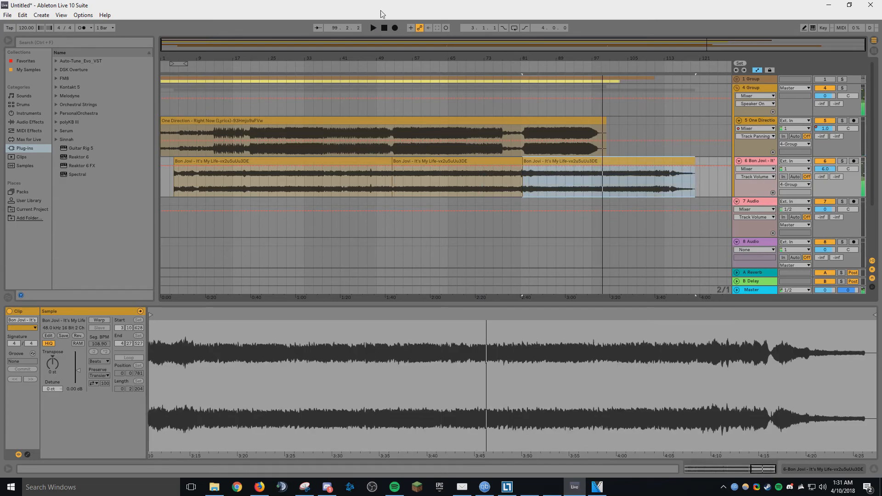
- Play the One Direction and Bon Jovi mashup from bar 19 to check the volume balance
left_click(242, 177)
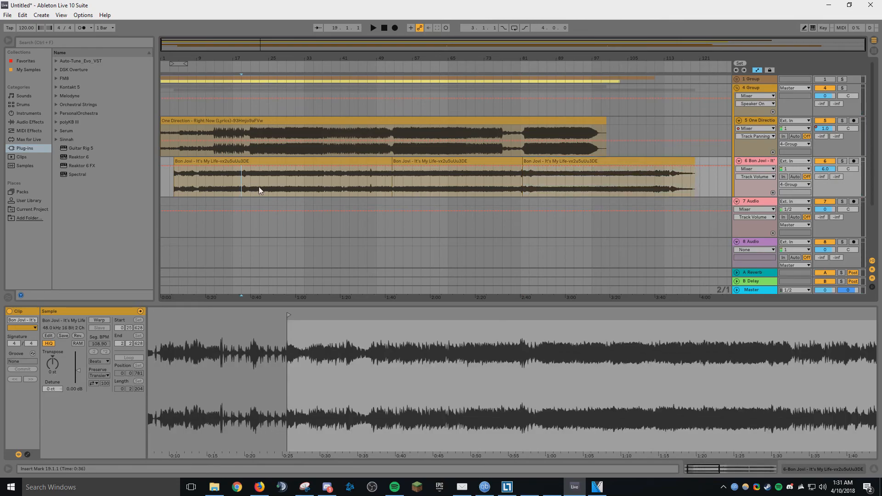
key("space")
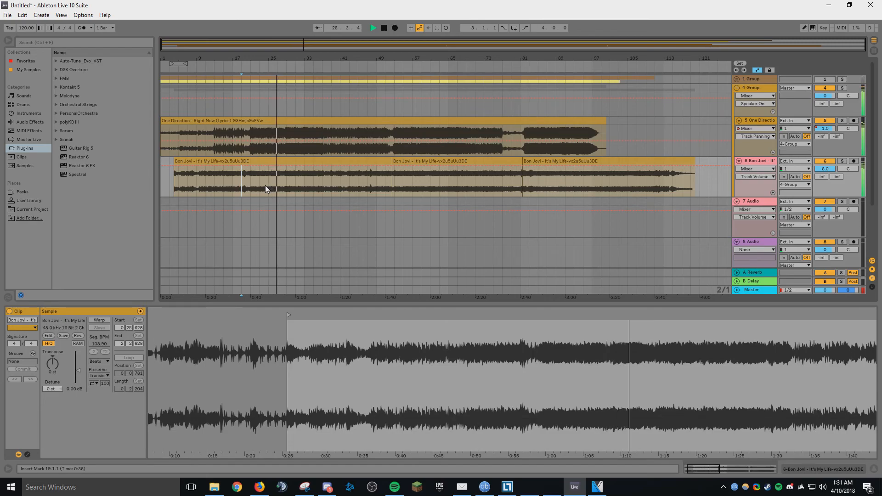
key("space")
- Place the insert marker at bar 21 and pan the One Direction track to 50L and the Bon Jovi track to 50R
left_click(249, 148)
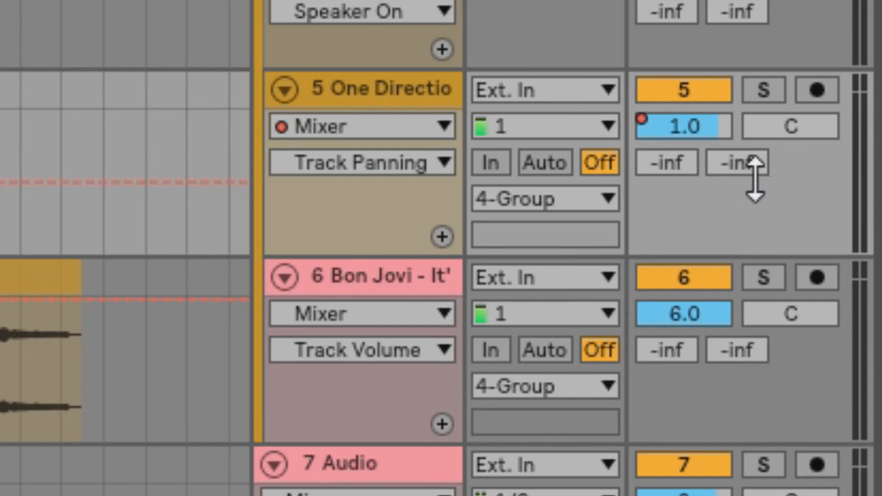
left_click_drag(813, 126, 813, 150)
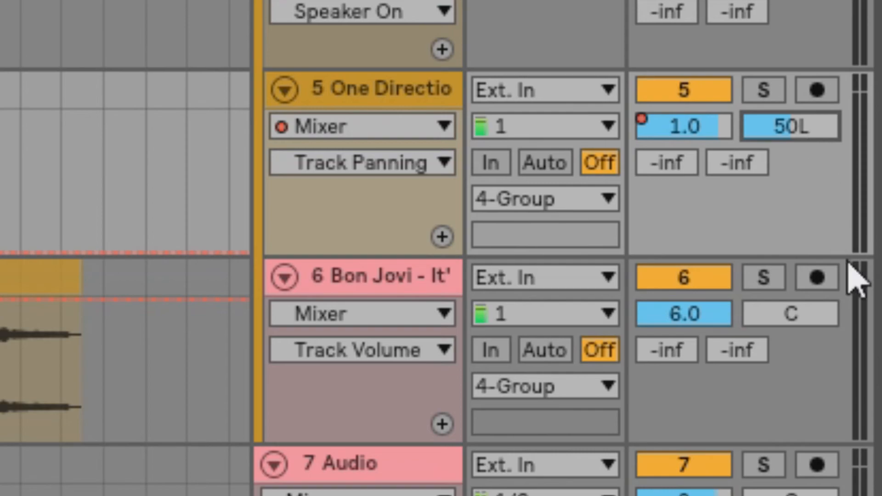
left_click_drag(829, 317, 829, 299)
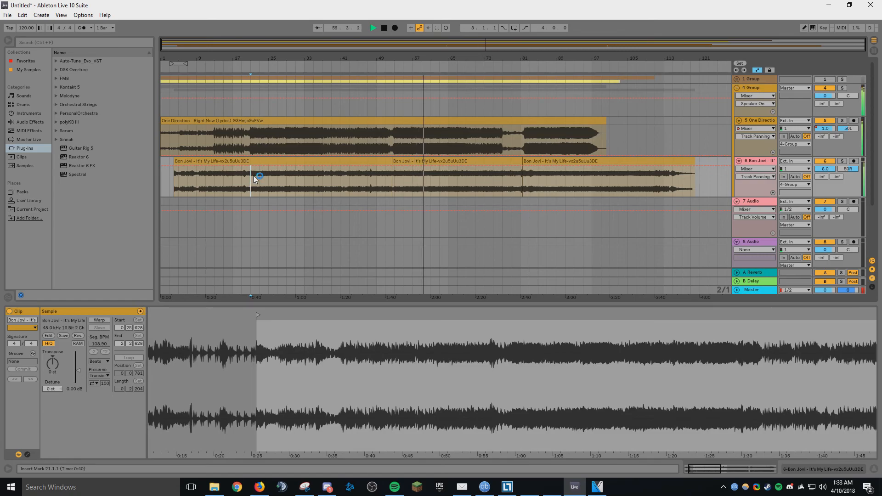
- While the mashup plays, set the One Direction clip's gain to -0.94 dB and stop playback at the clip's end
left_click(500, 161)
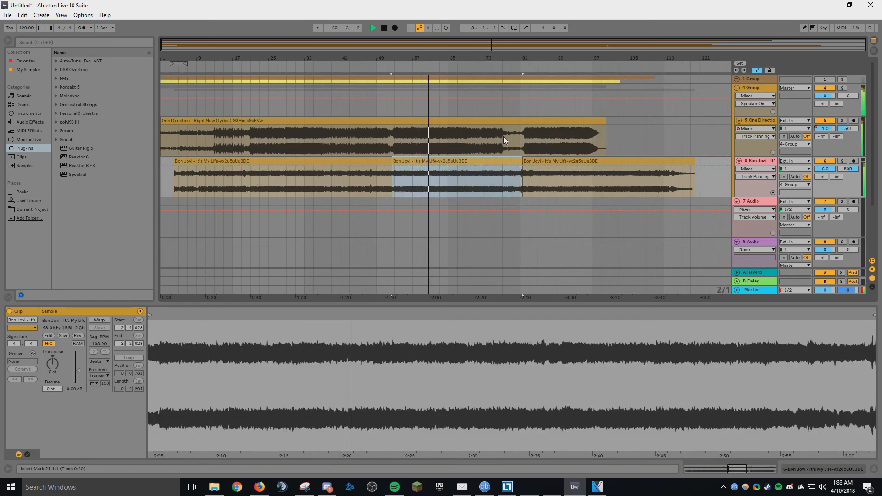
left_click(478, 121)
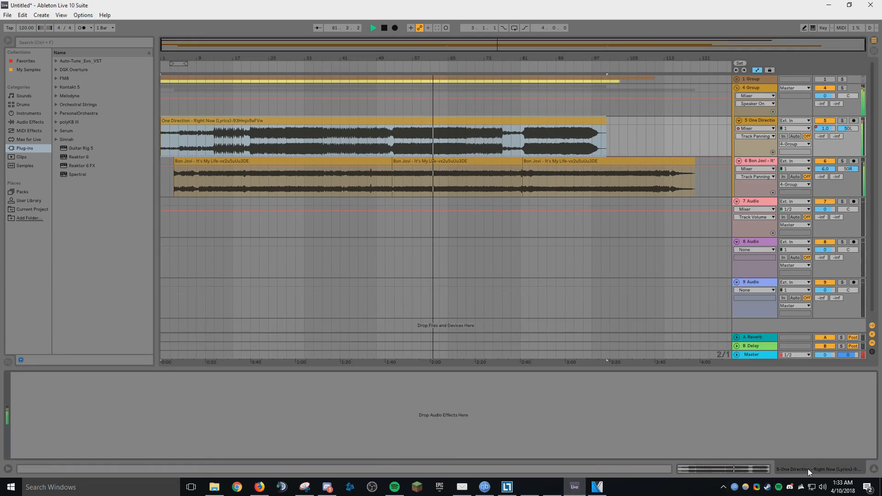
left_click_drag(72, 368, 72, 370)
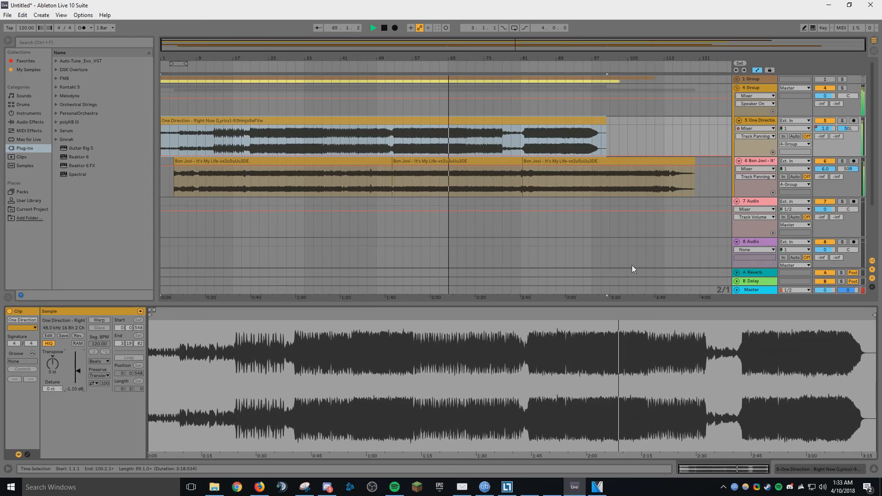
left_click(874, 51)
left_click(874, 41)
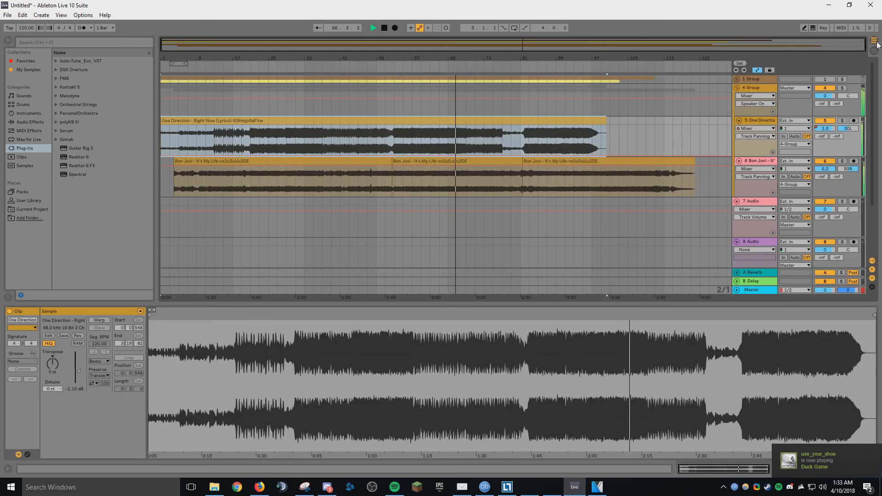
left_click_drag(79, 370, 79, 370)
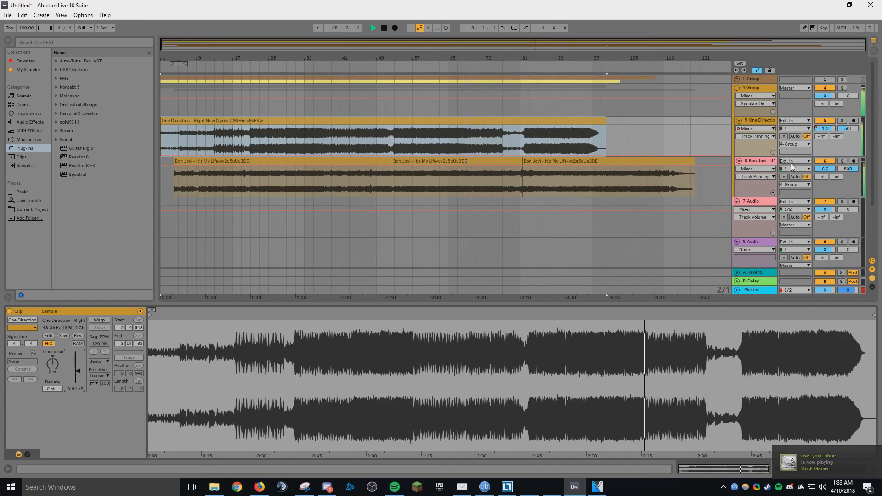
left_click(876, 49)
left_click(875, 42)
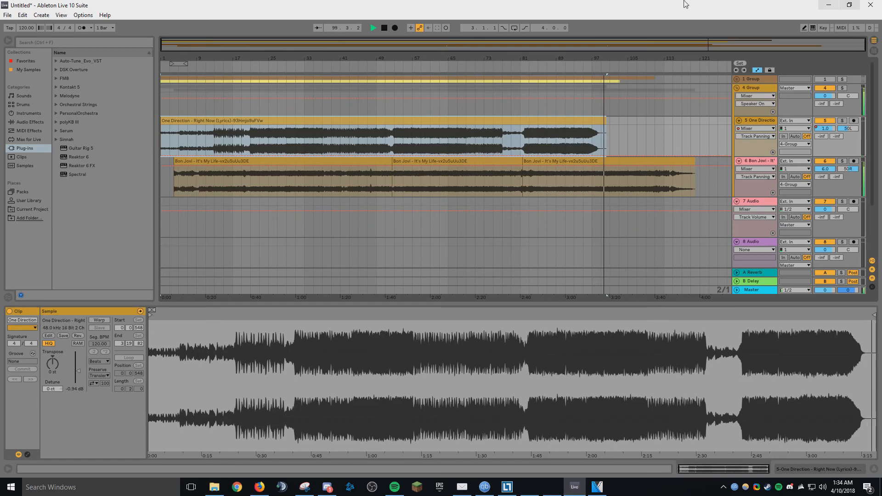
left_click(385, 30)
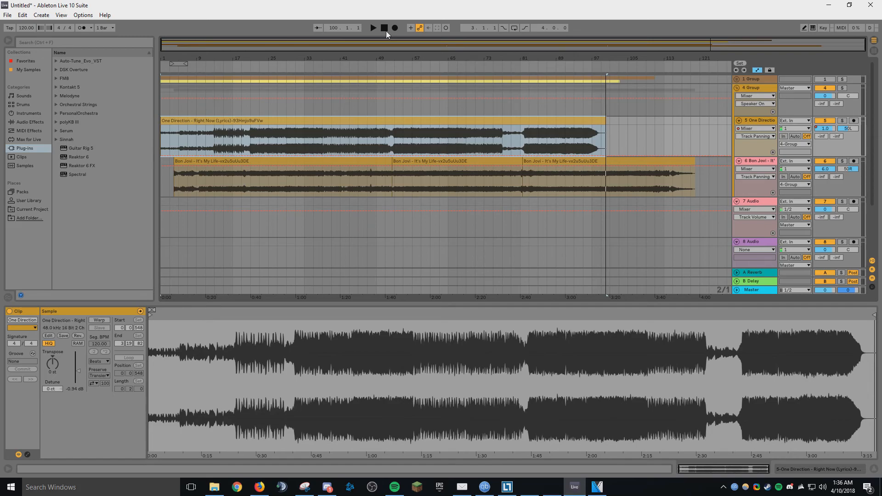
- Switch to the Firefox browser and look through the audiokeychain list of 6B / Bb tracks around 120 BPM
left_click(341, 120)
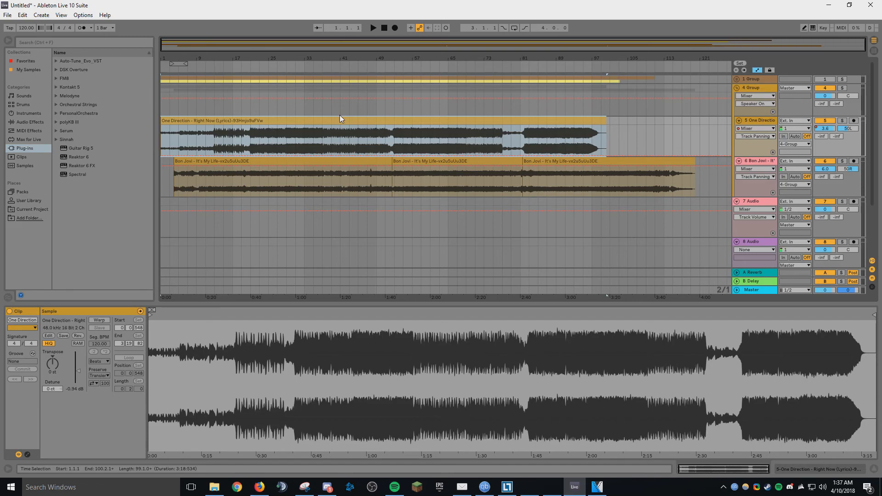
left_click(235, 162)
left_click(245, 121)
key("alt+Tab")
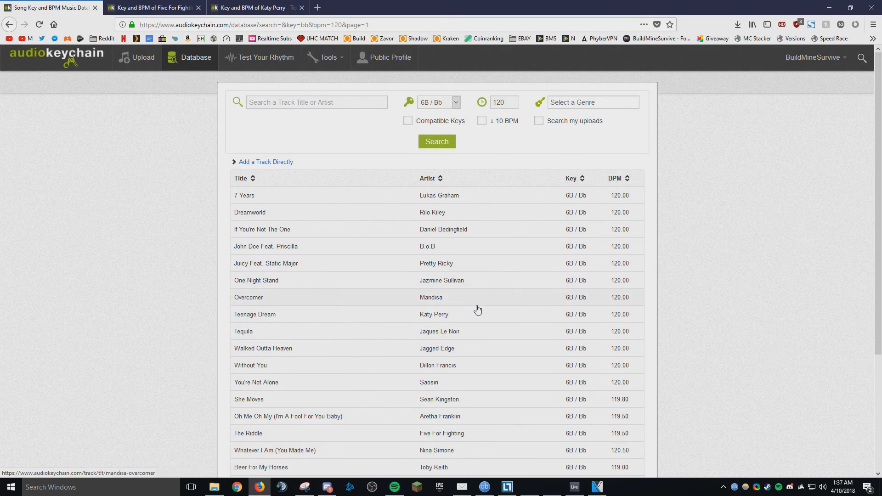
scroll(478, 309, "down", 1)
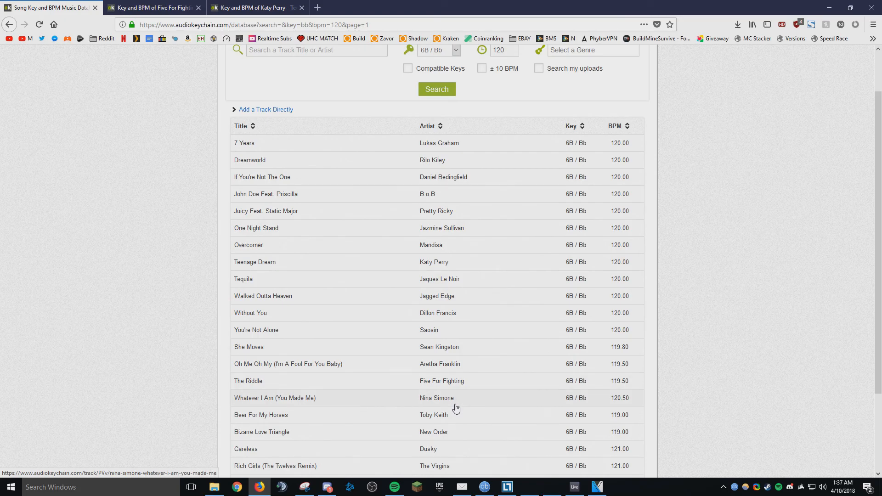
scroll(505, 193, "up", 1)
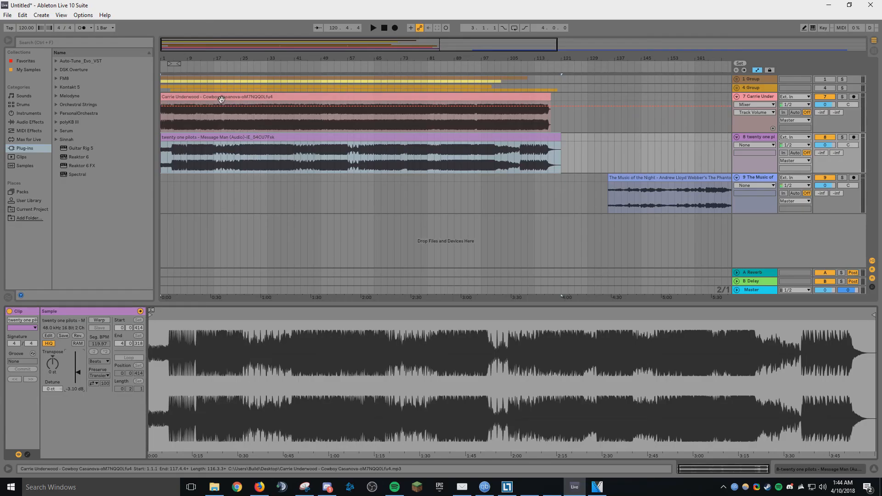
- Play the Carrie Underwood and twenty one pilots clips from the start, soloing each track in turn to compare their openings
left_click(257, 131)
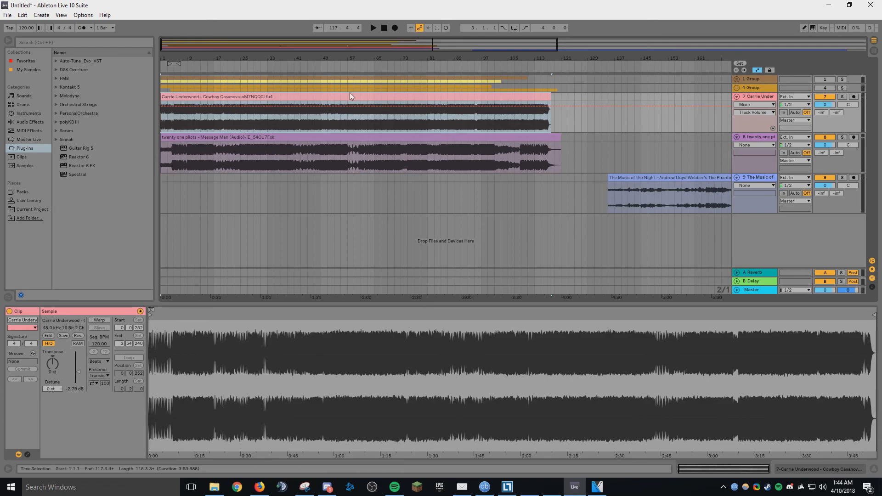
key("space")
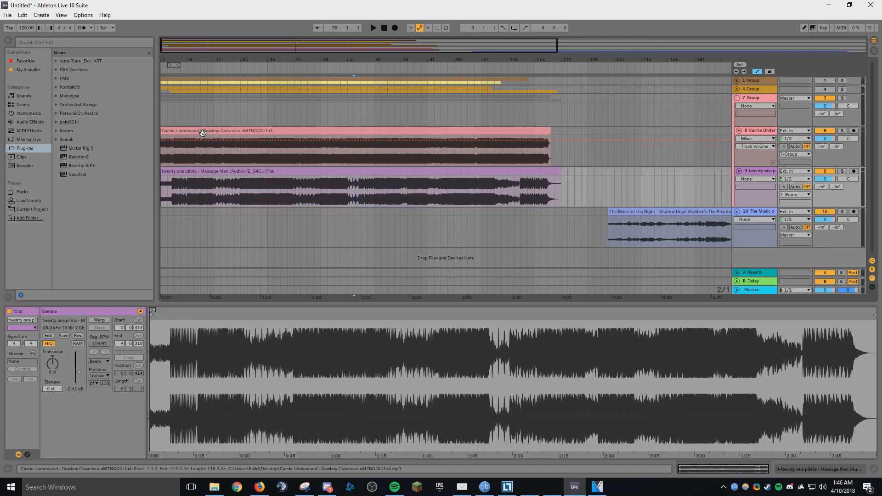
left_click_drag(250, 51, 215, 92)
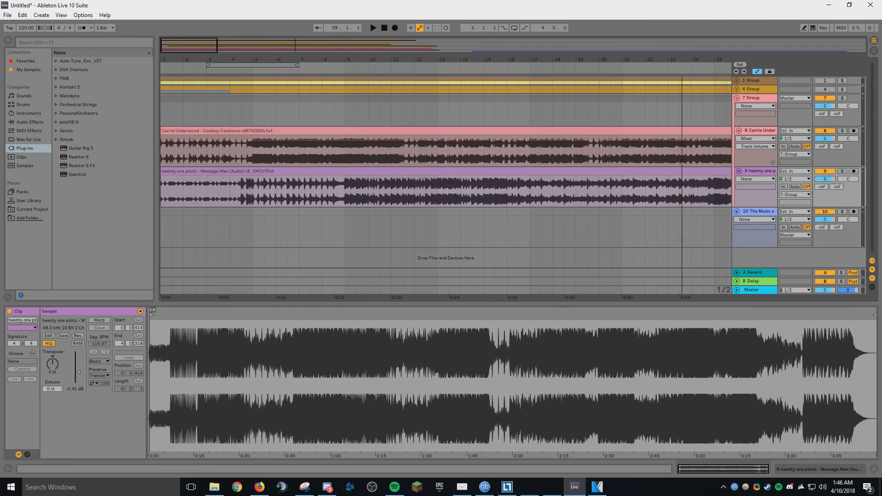
left_click(842, 172)
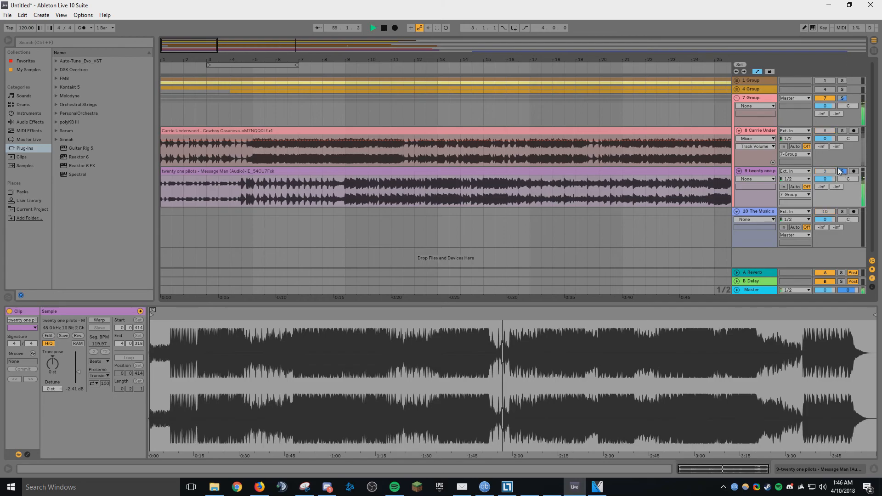
left_click(235, 171)
key("space")
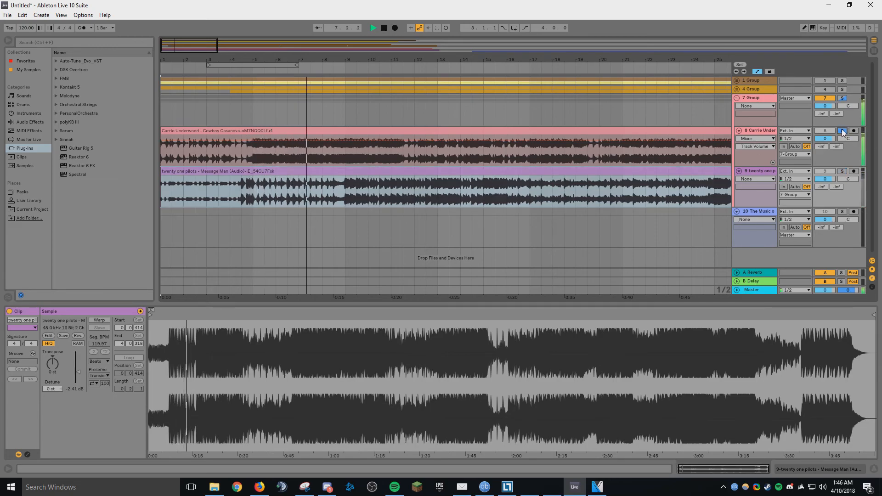
left_click(842, 172)
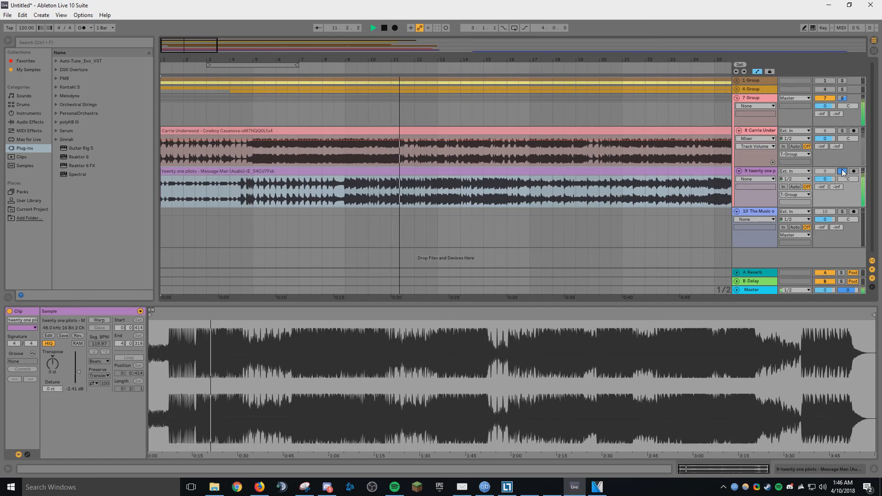
left_click(386, 28)
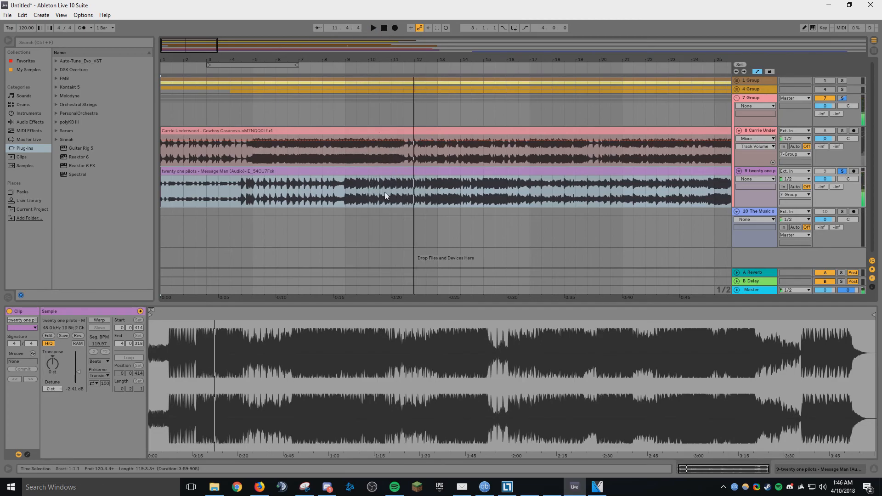
- Play from bar 5, repeatedly switching solo between the Carrie Underwood and twenty one pilots tracks to compare their song sections
left_click(242, 193)
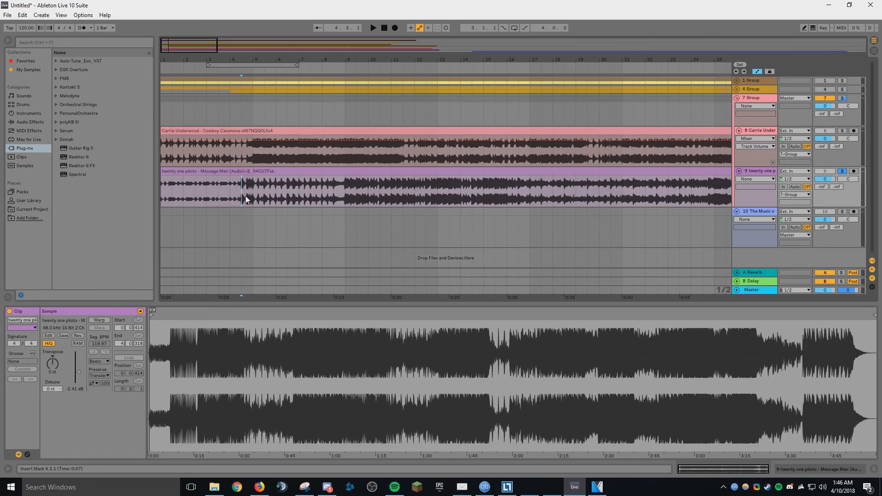
left_click(253, 198)
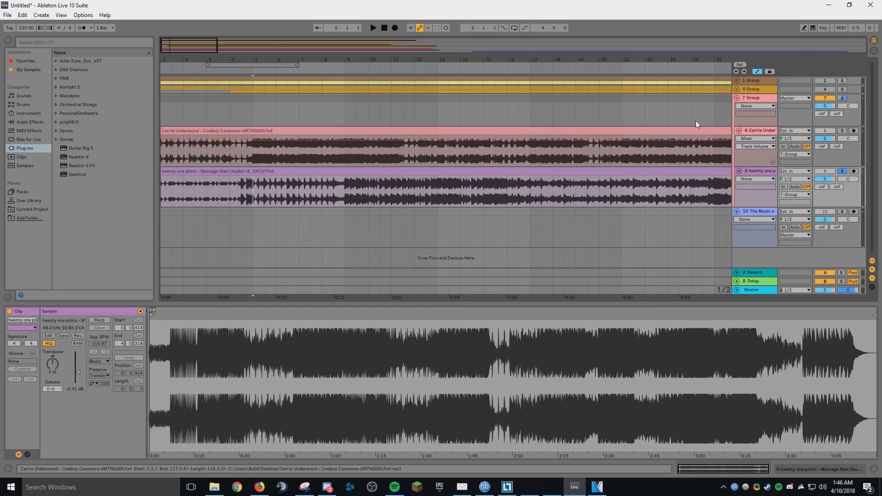
left_click(374, 29)
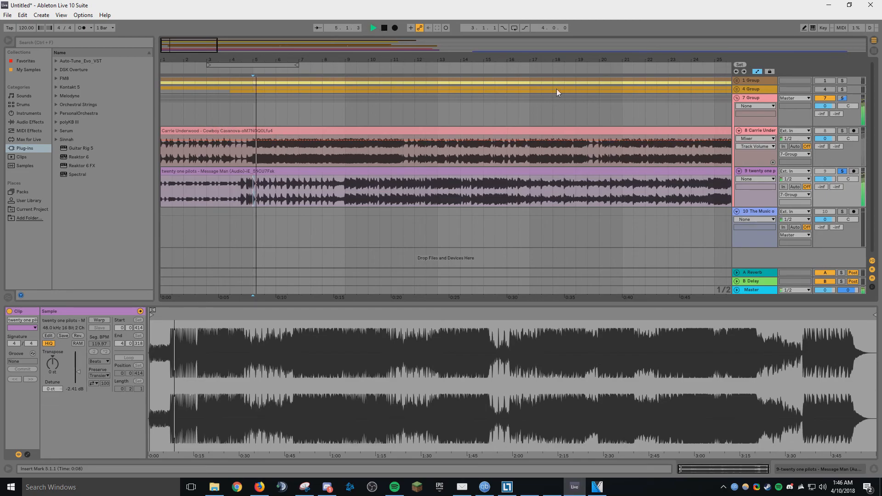
left_click(842, 131)
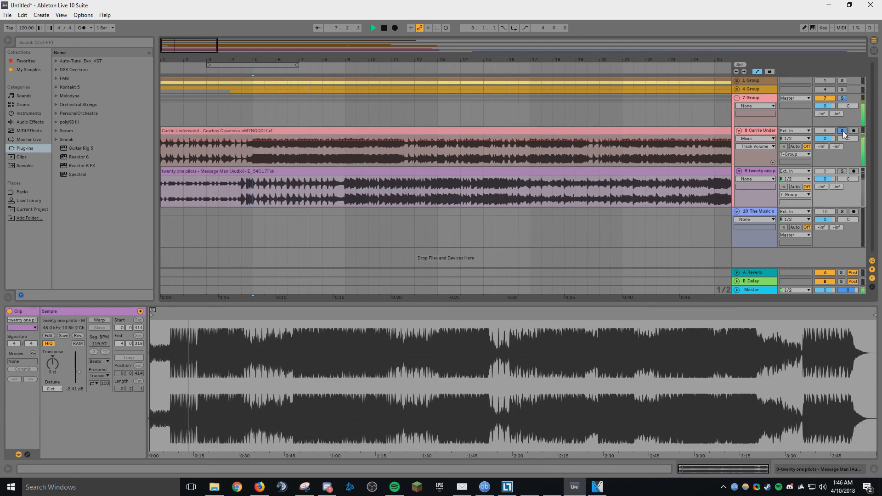
left_click(844, 171)
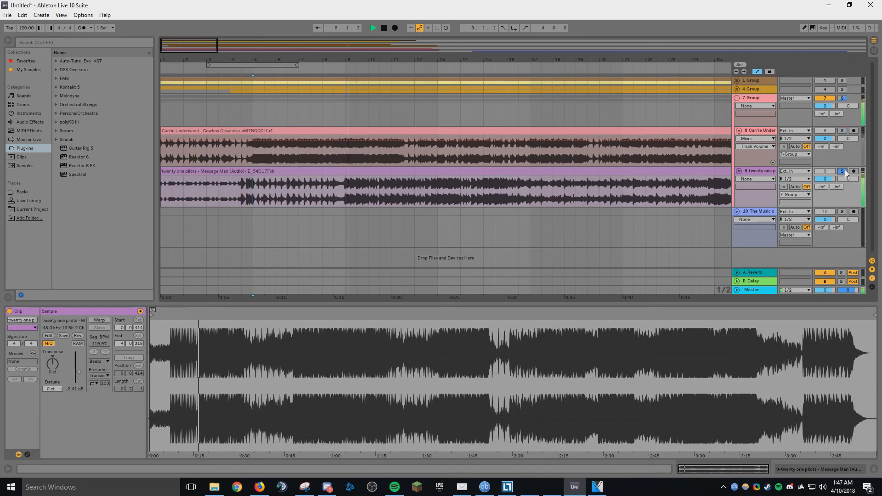
left_click(843, 130)
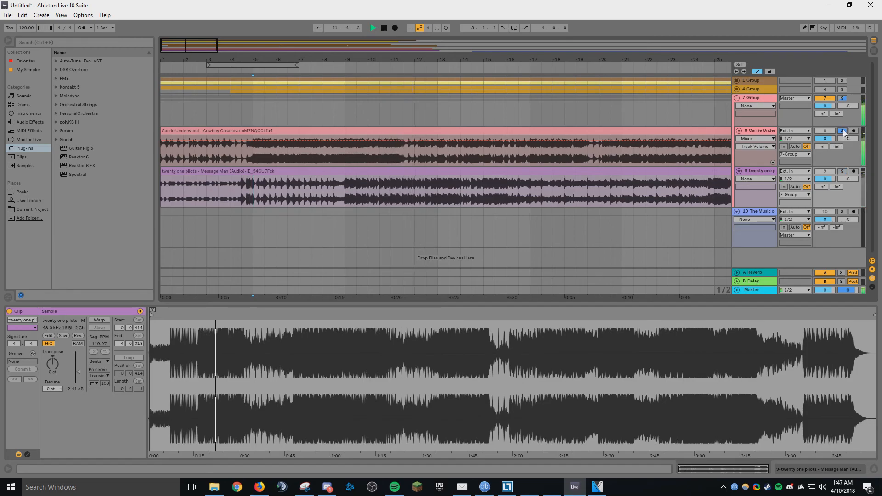
left_click(843, 171)
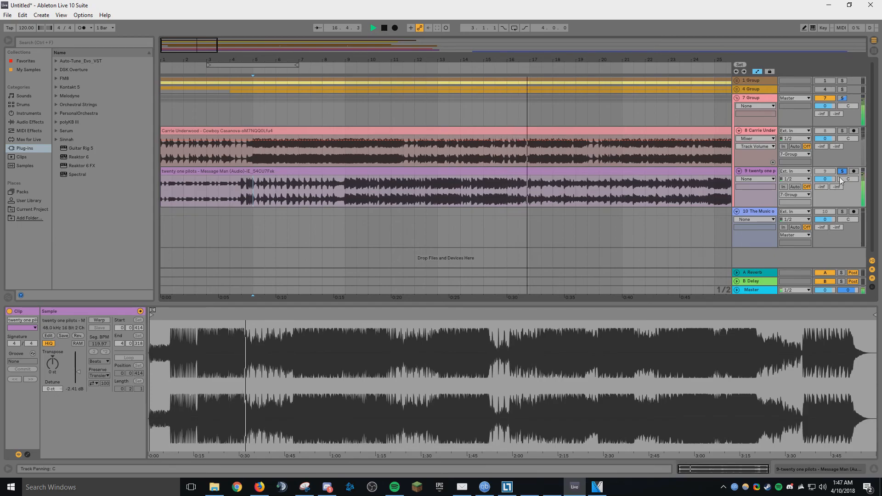
left_click(842, 131)
left_click(842, 171)
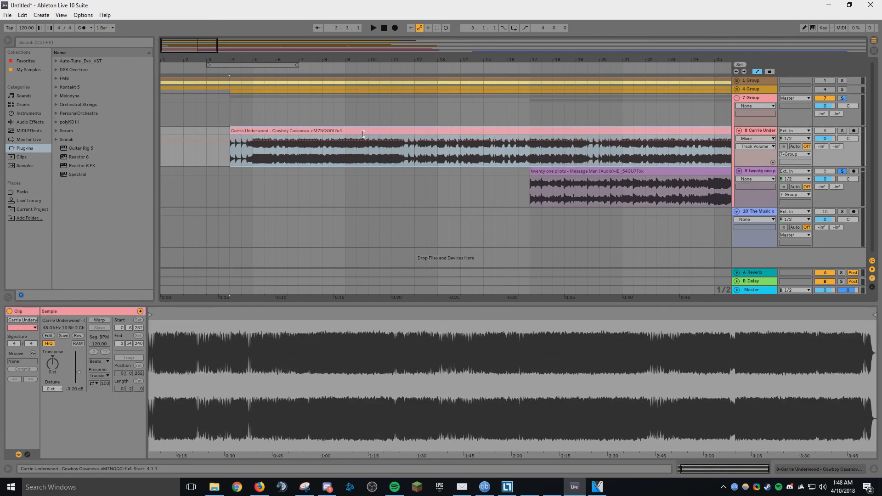
- Move the Carrie Underwood clip to start at bar 17 with the twenty one pilots clip, and play both tracks together unsoloed
left_click_drag(231, 131, 531, 131)
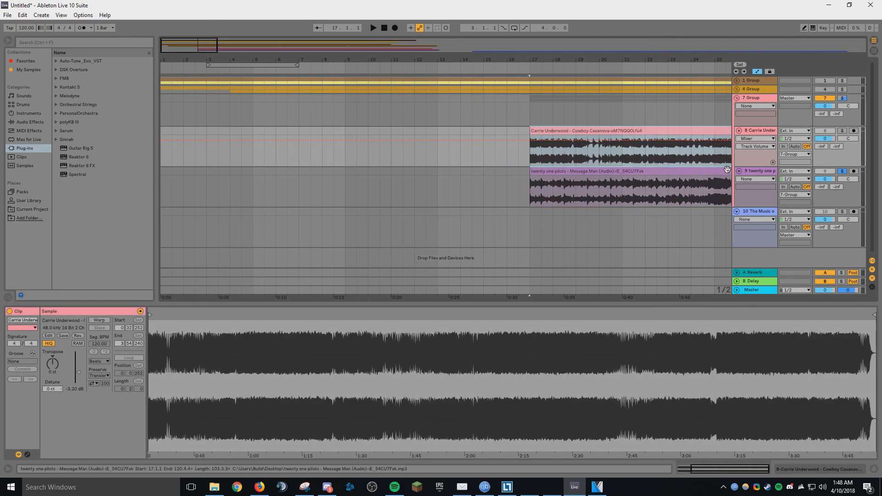
left_click(843, 171)
key("space")
left_click_drag(548, 60, 261, 45)
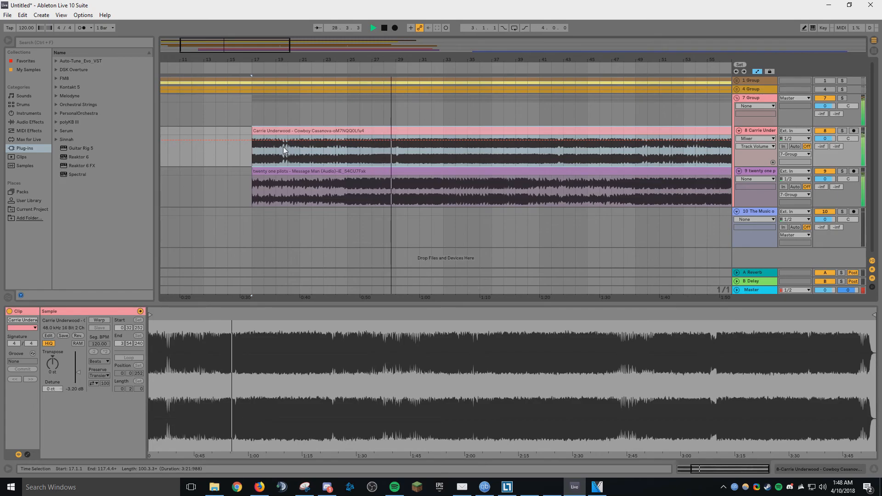
- Set the 7 Group volume to -1.0 dB and play the mashup from bar 49
left_click_drag(829, 106, 830, 102)
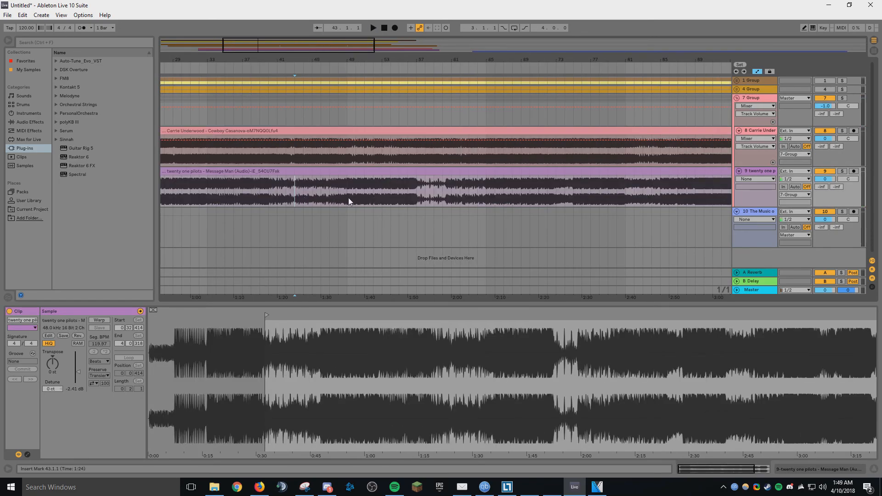
left_click(347, 198)
key("space")
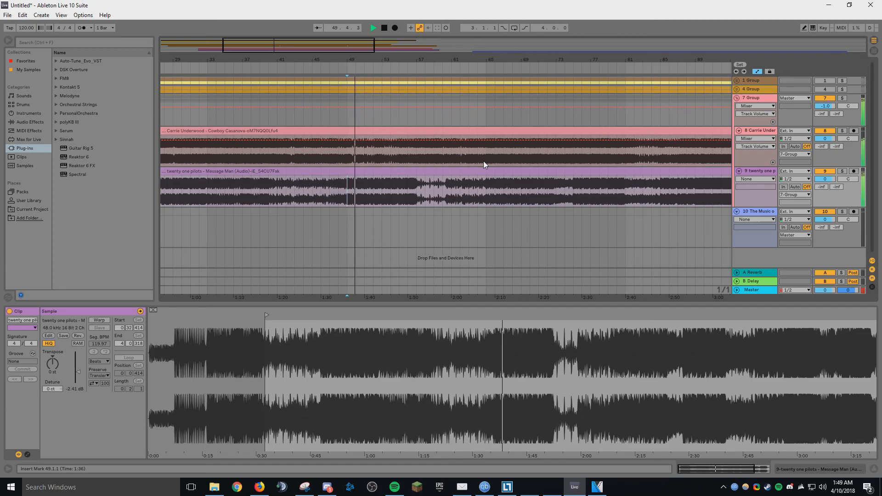
left_click_drag(477, 60, 423, 32)
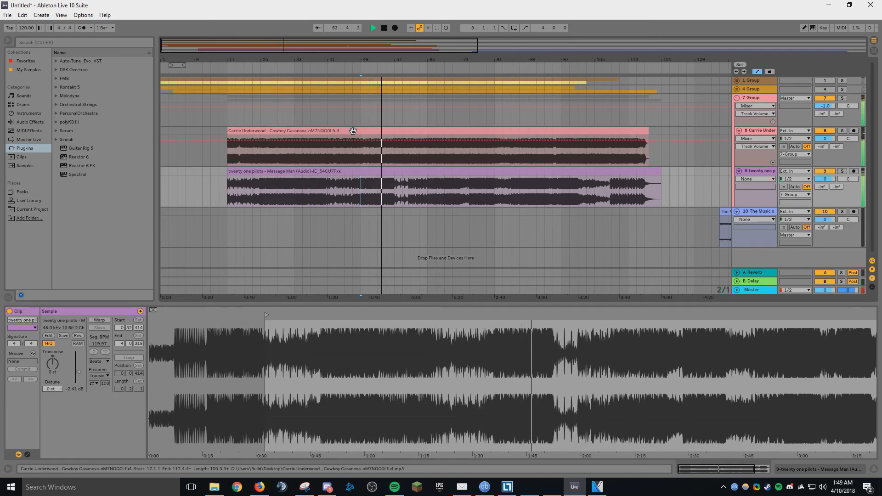
key("space")
- Play the Carrie Underwood and twenty one pilots mashup from bar 101, and again from bar 109
left_click(512, 197)
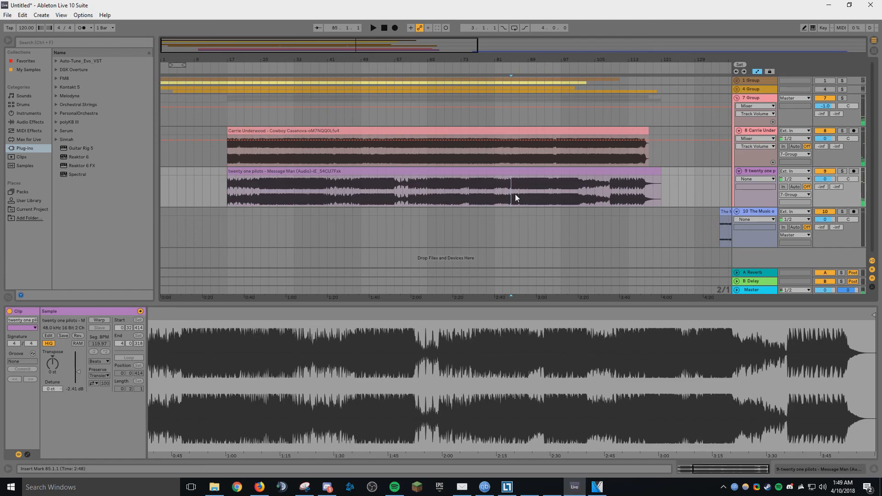
left_click(579, 193)
key("space")
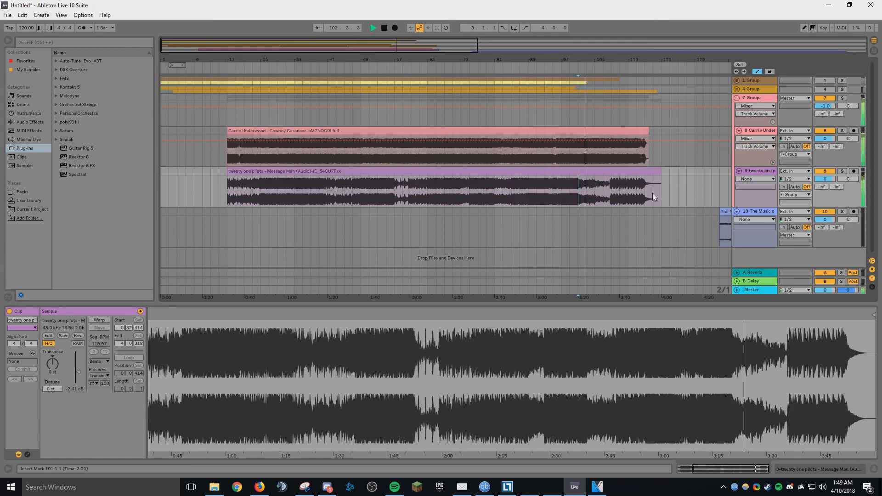
key("space")
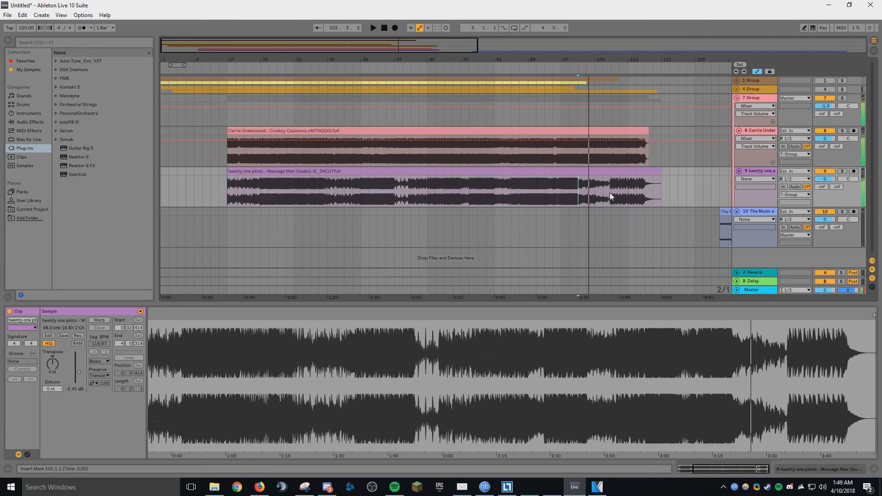
left_click(614, 192)
key("space")
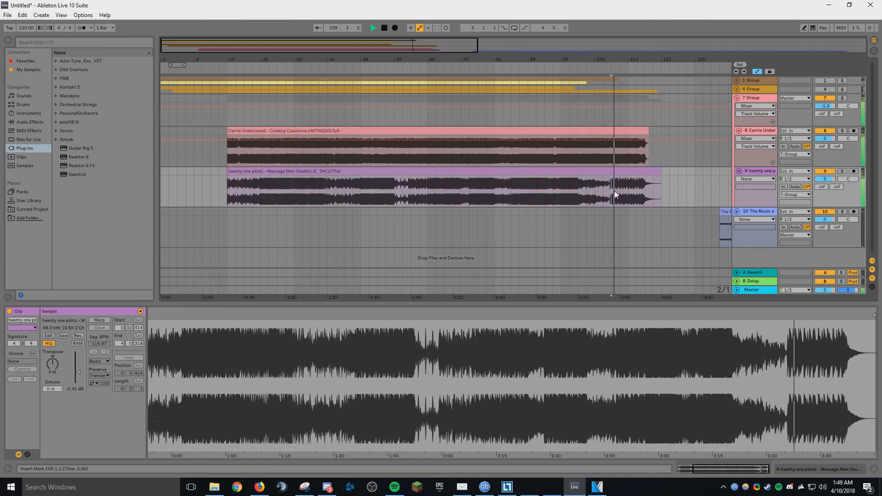
key("space")
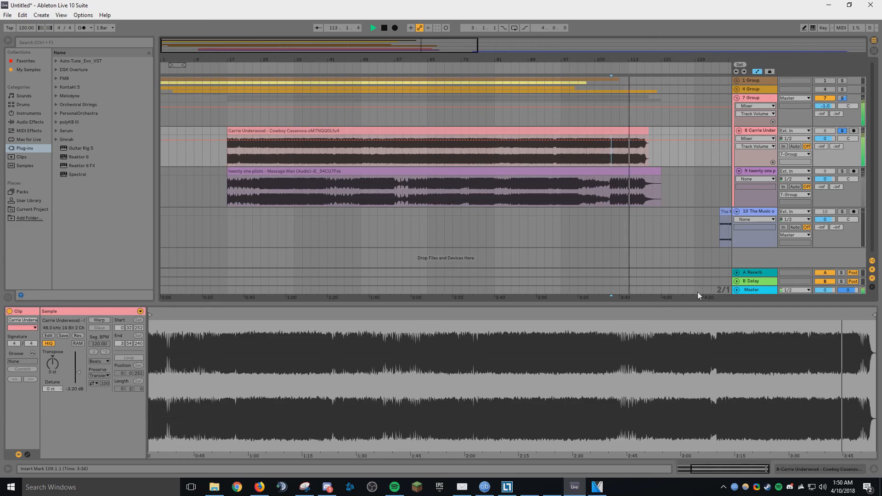
- Solo the twenty one pilots track from bar 109 to hear its final section, then unsolo it and stop playback
key("space")
left_click(609, 196)
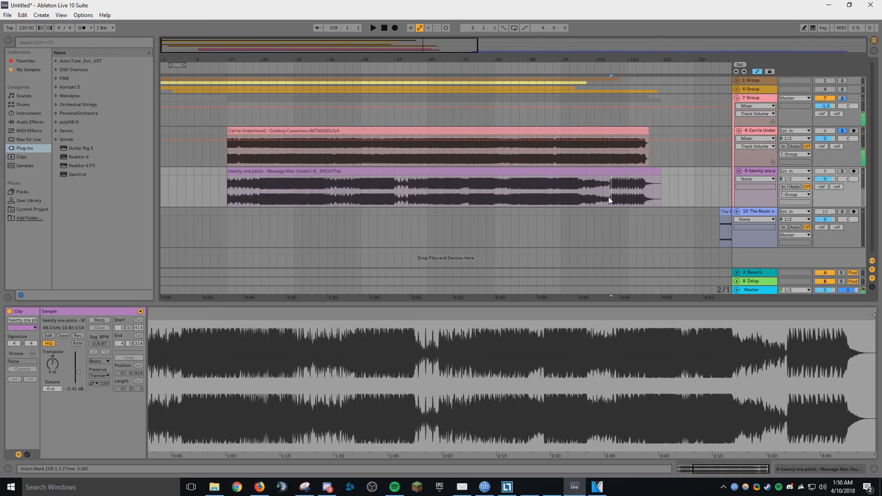
left_click(844, 171)
key("space")
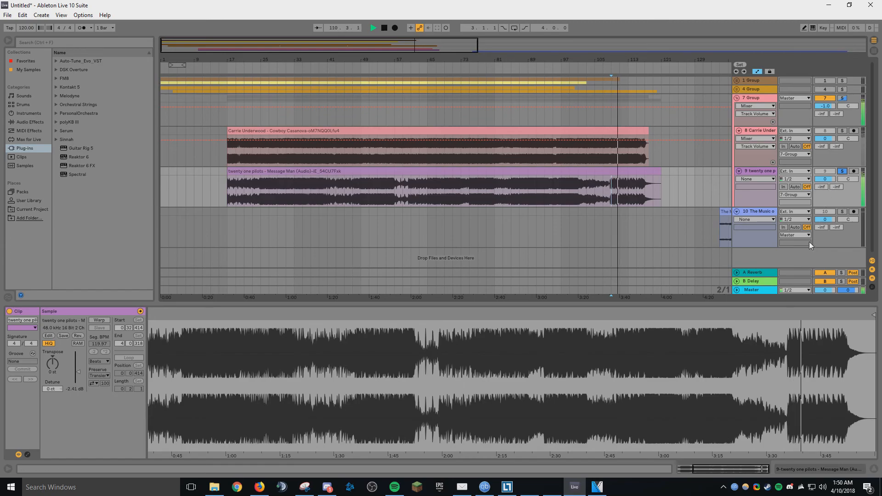
left_click(844, 171)
key("space")
left_click(611, 148)
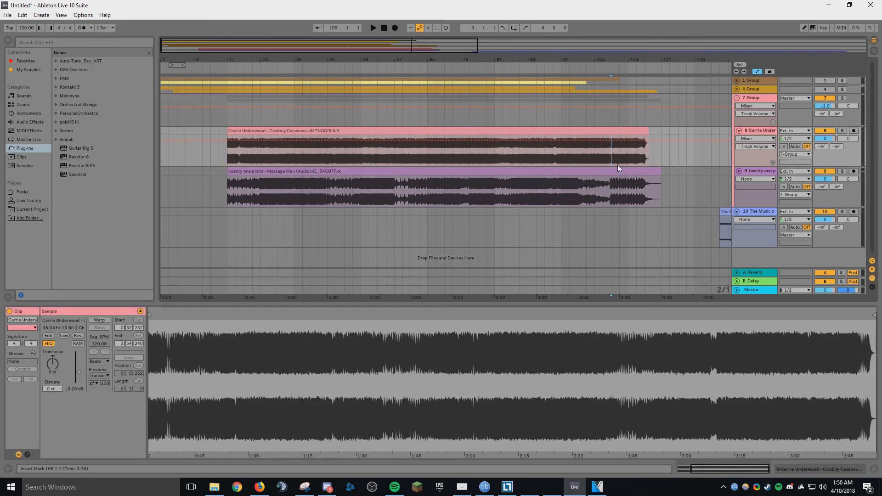
left_click(611, 200)
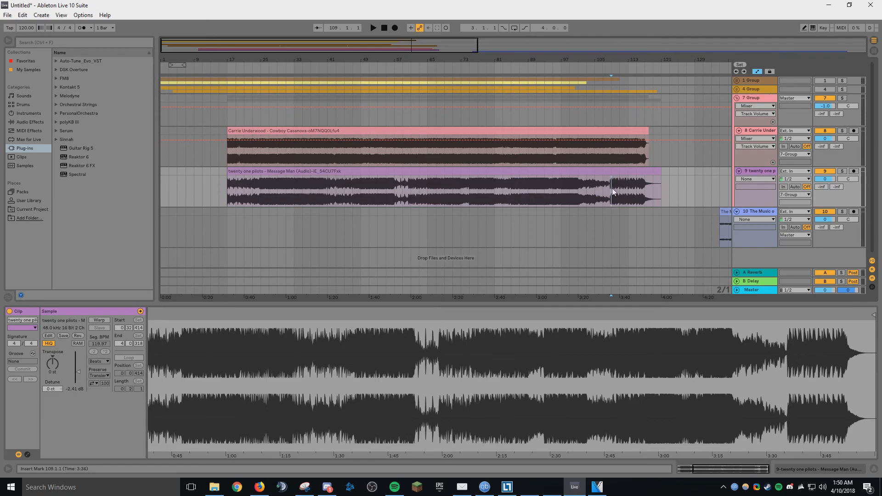
left_click(612, 156)
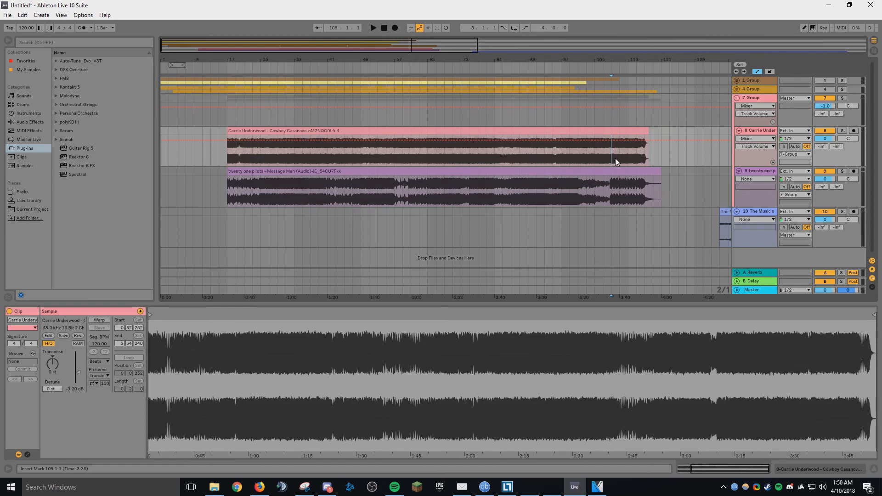
left_click(609, 189)
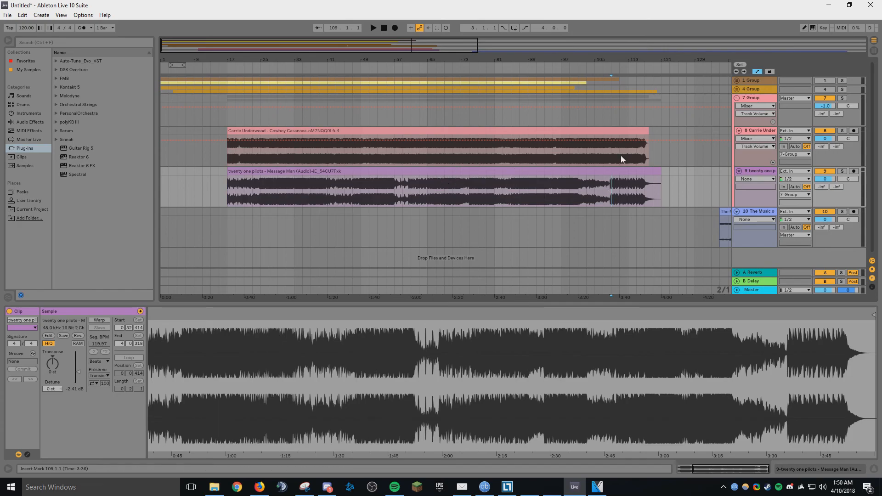
- Unfold the 4 Group to review the One Direction and Bon Jovi clips, and fold it again
left_click(737, 89)
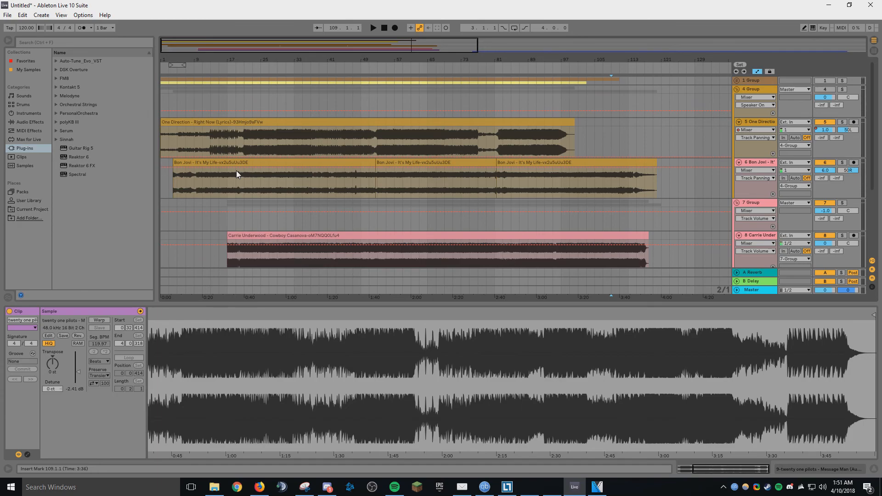
scroll(751, 167, "down", 1)
scroll(737, 162, "up", 1)
left_click(738, 90)
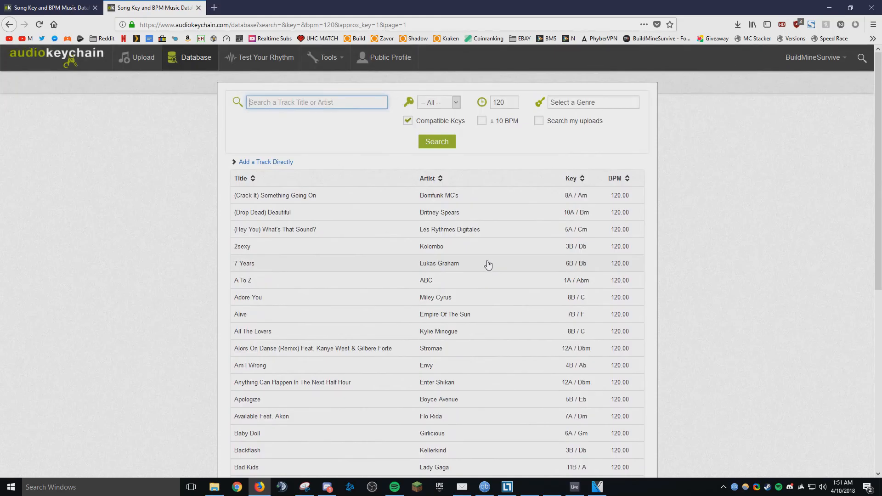
- Look through the audiokeychain list of 120 BPM tracks in the Firefox browser
scroll(487, 262, "down", 5)
scroll(457, 303, "up", 5)
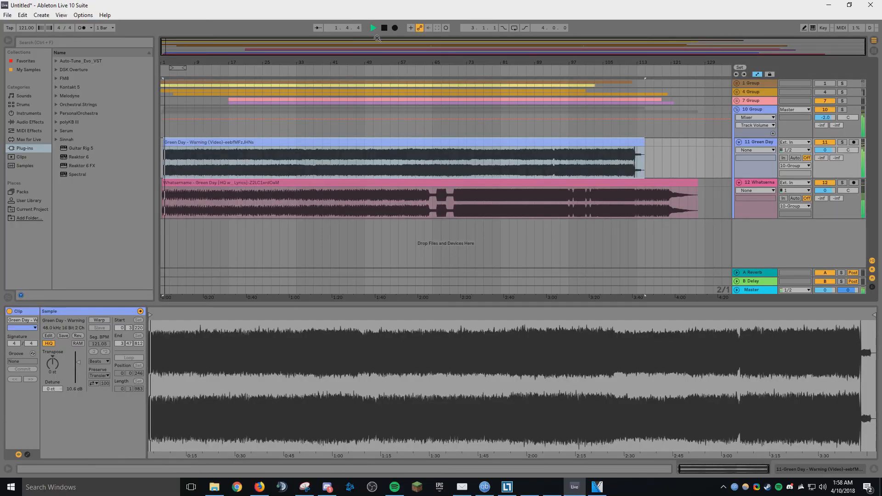
left_click(257, 184)
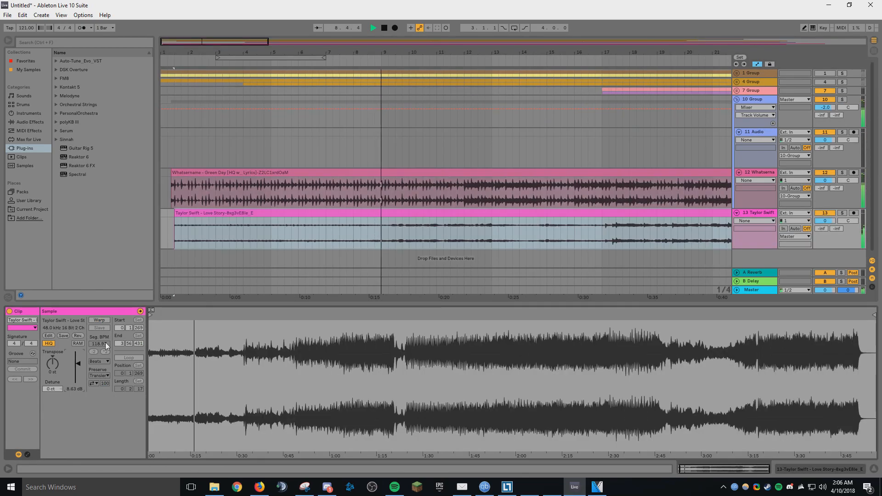
left_click(266, 186)
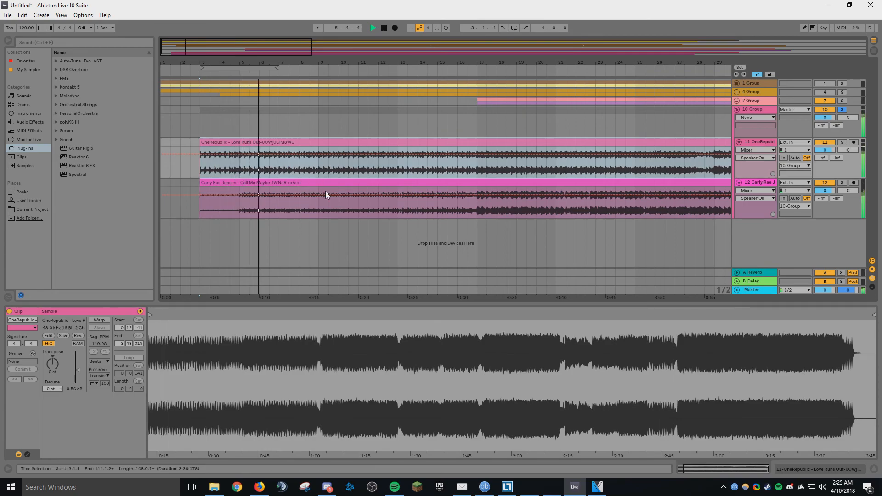
- Compare the OneRepublic and Carly Rae Jepsen clips over their full length, selecting each in turn
left_click_drag(344, 62, 344, 55)
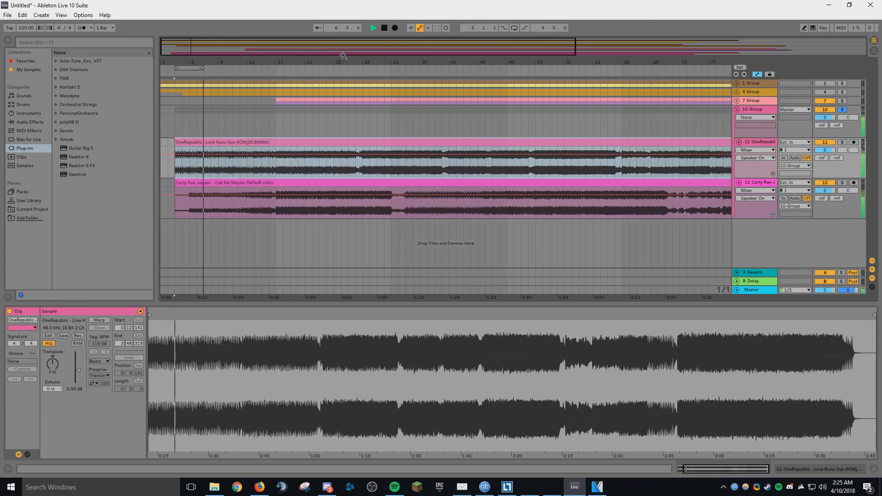
left_click(314, 101)
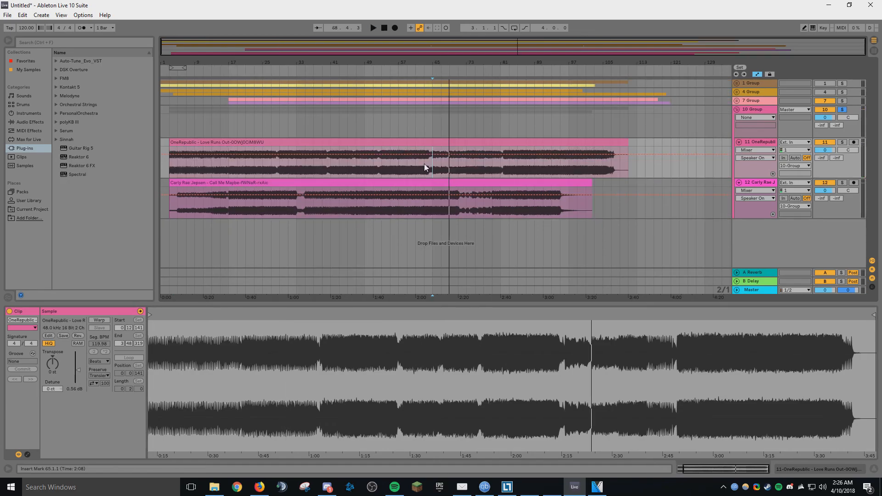
left_click(603, 142)
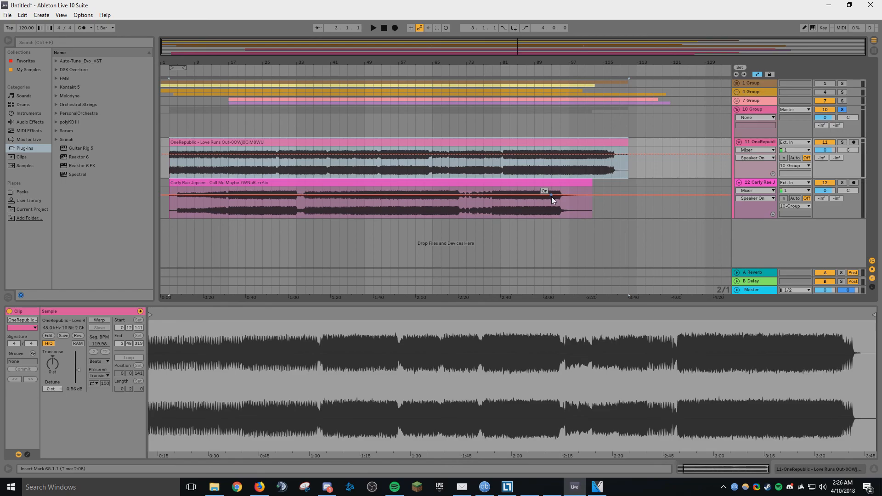
left_click(558, 183)
left_click(554, 142)
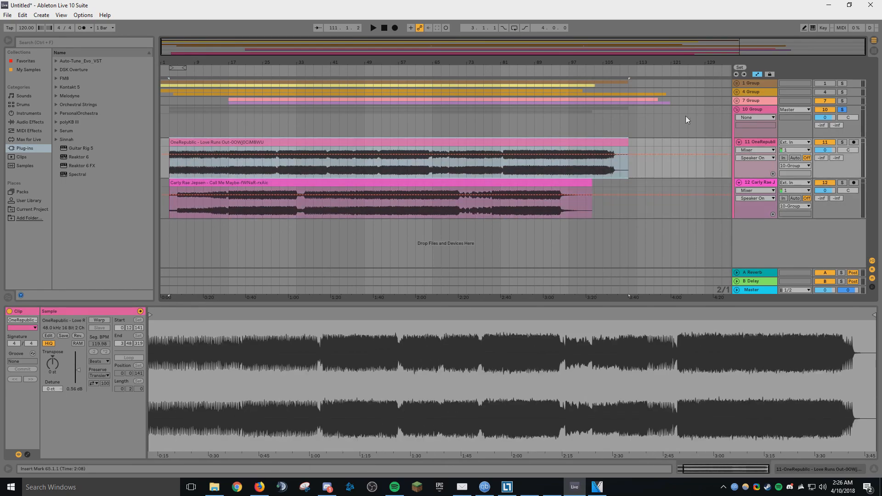
- Fold the 10 Group and bring the Firefox window onto the screen
left_click(737, 109)
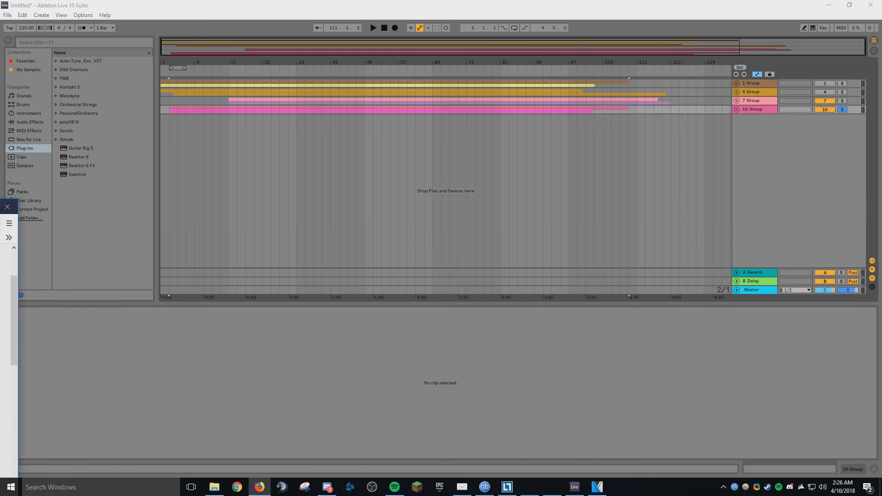
left_click_drag(1, 202, 248, 0)
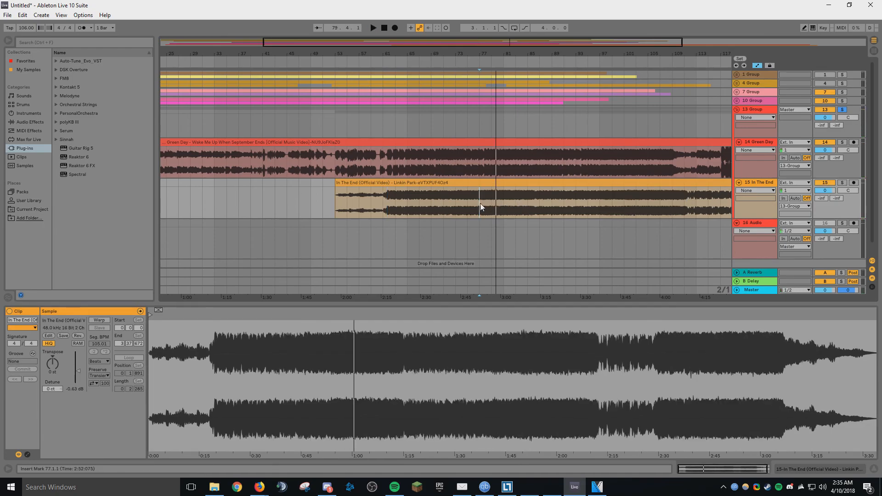
- Play the Green Day and Linkin Park In The End clips from bar 77, and stop playback
key("space")
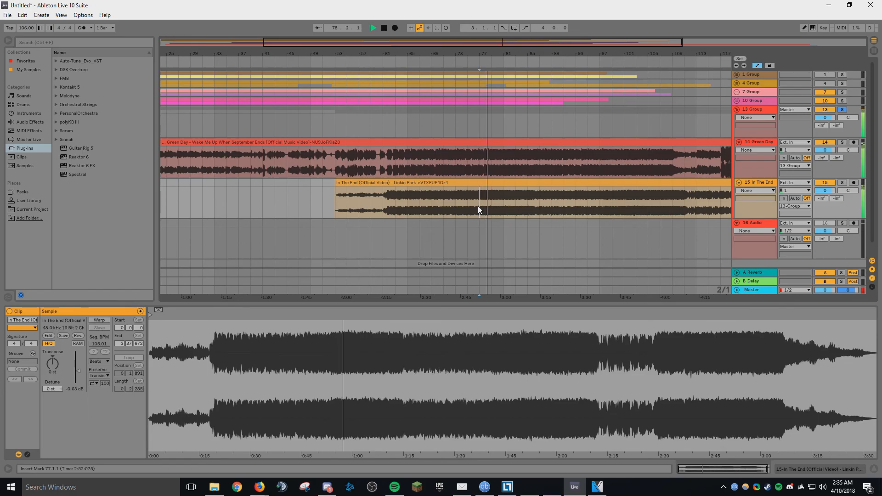
key("space")
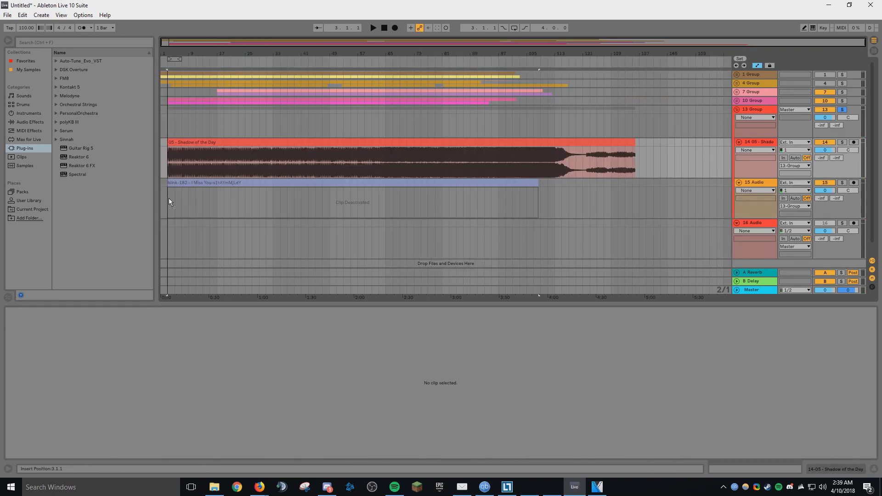
- Reactivate the blink-182 I Miss You clip below Shadow of the Day and select it
left_click(179, 189)
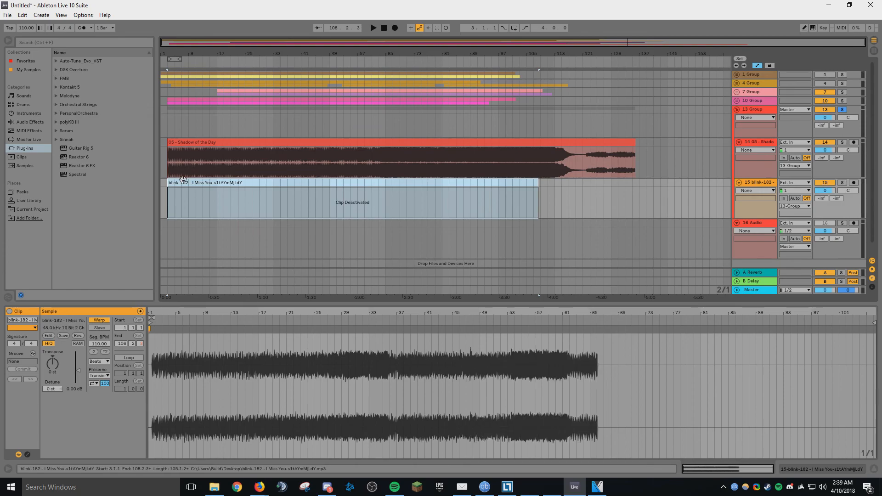
left_click(264, 138)
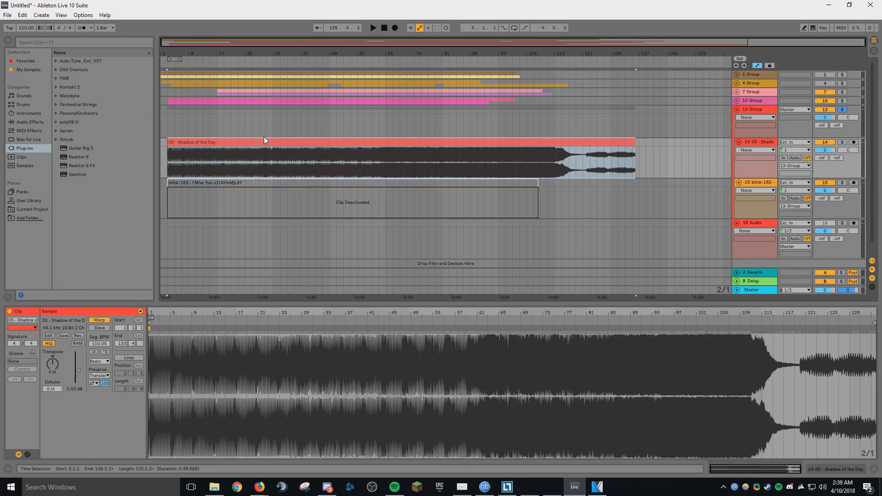
key("0")
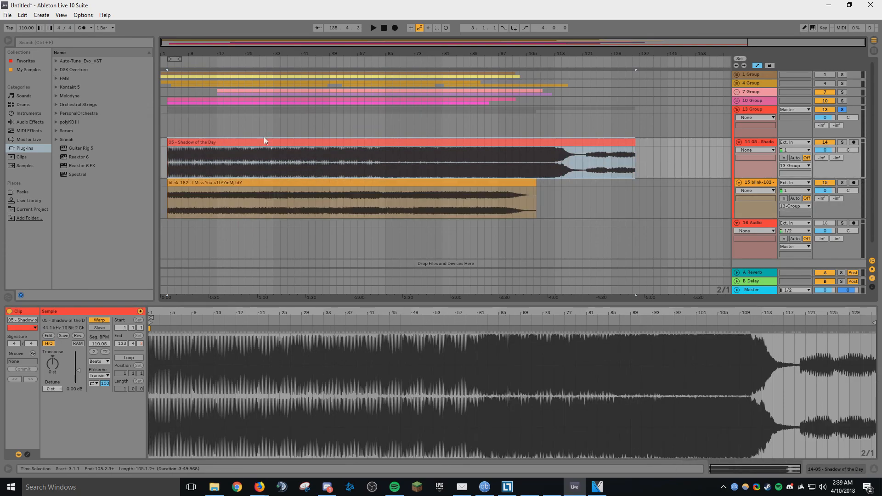
left_click(290, 181)
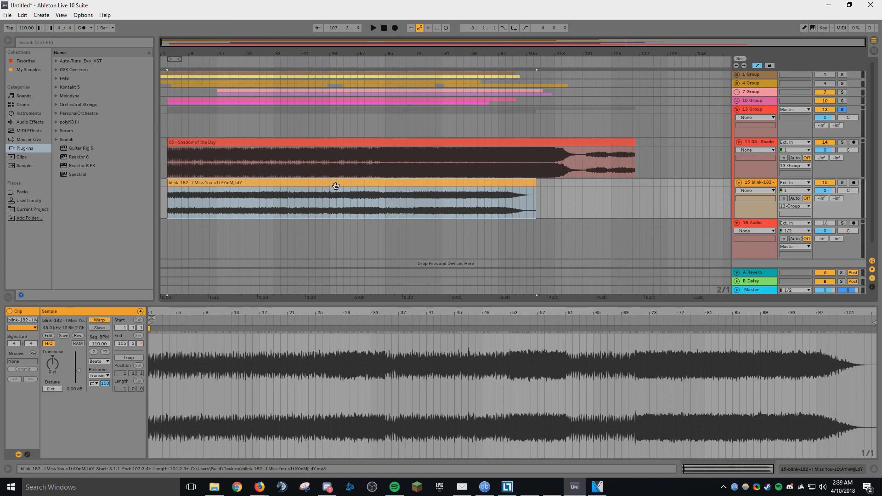
- Select the Shadow of the Day clip and play the arrangement from its end at bar 119
left_click(339, 144)
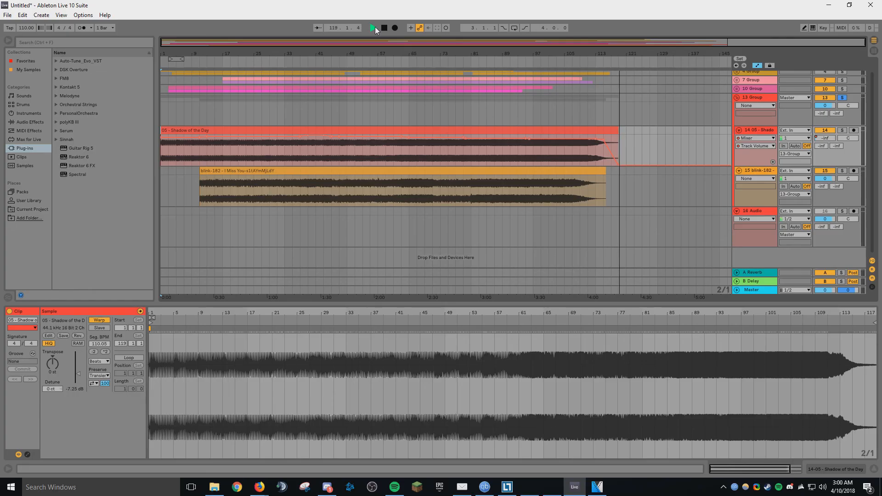
key("space")
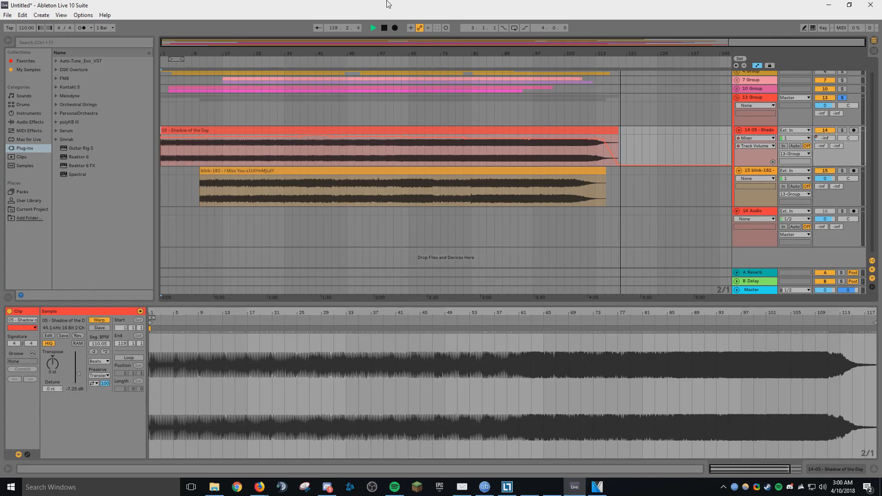
- Pan the Shadow of the Day track to 50L and the blink-182 I Miss You track to 50R
scroll(558, 203, "up", 1)
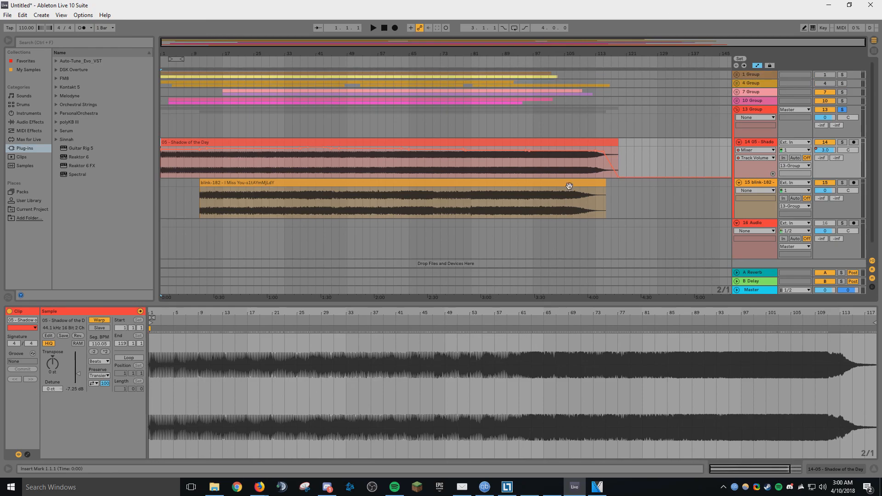
left_click(737, 83)
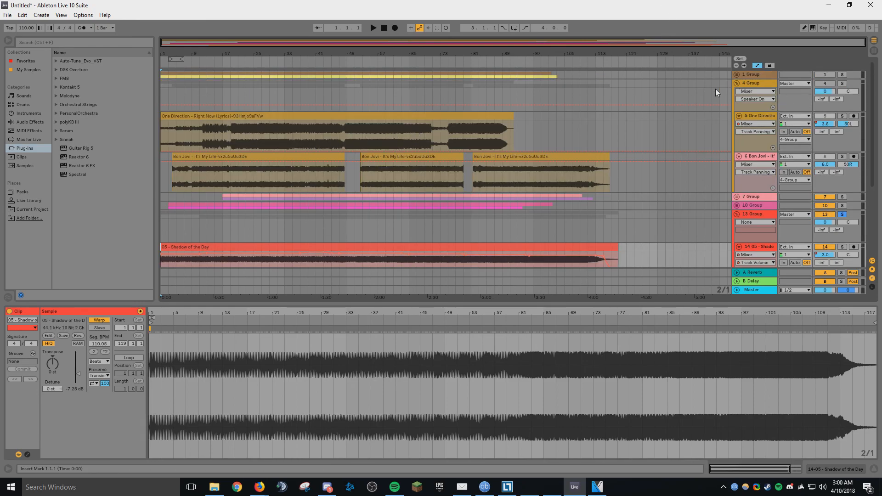
left_click_drag(848, 191, 848, 212)
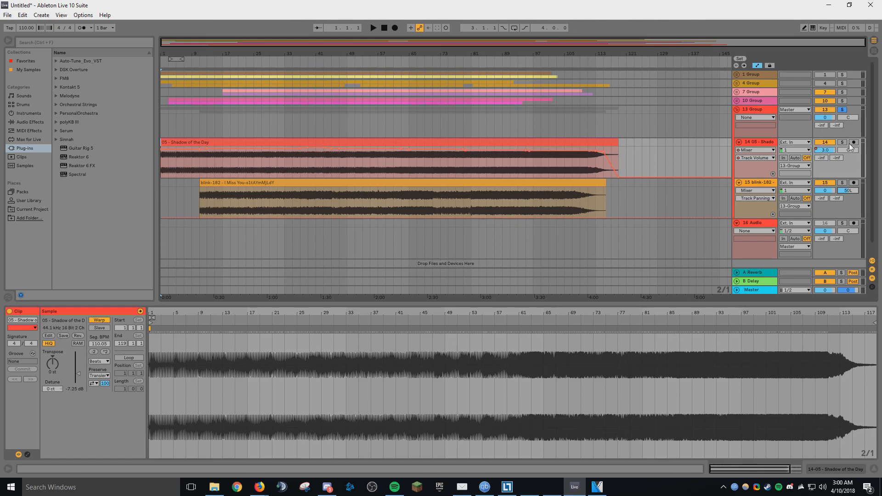
left_click_drag(850, 192, 851, 146)
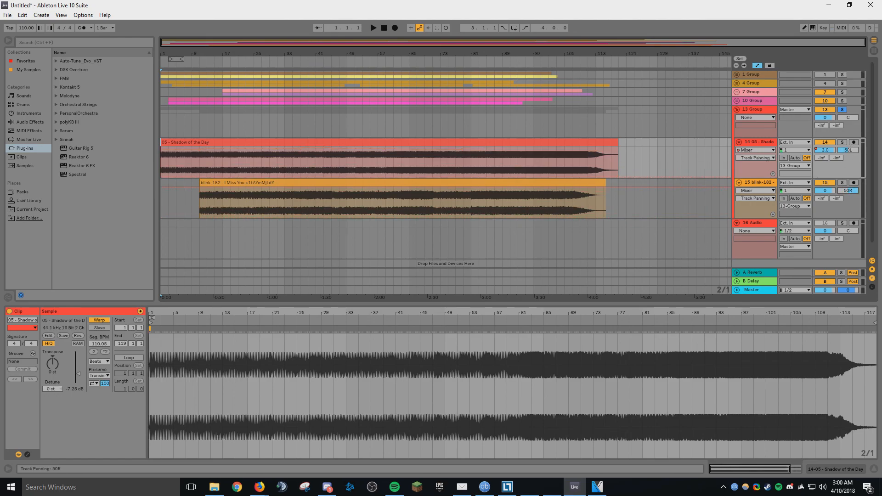
- Play the mashup from the start, raise the blink-182 I Miss You clip's gain to 2.00 dB, and stop playback
left_click(374, 27)
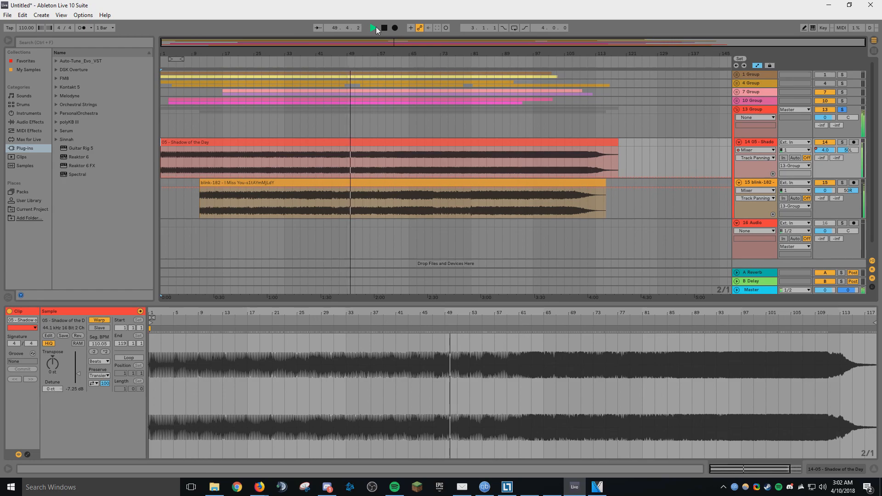
left_click(379, 182)
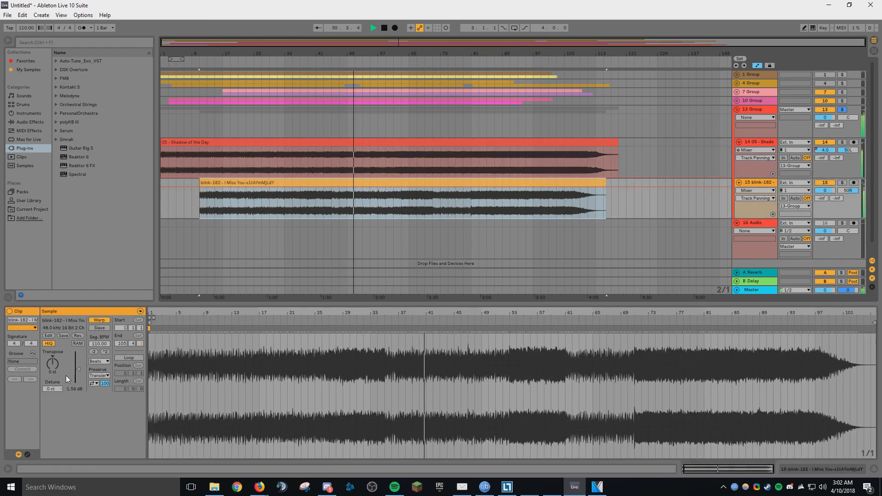
left_click_drag(78, 369, 78, 367)
left_click(448, 183)
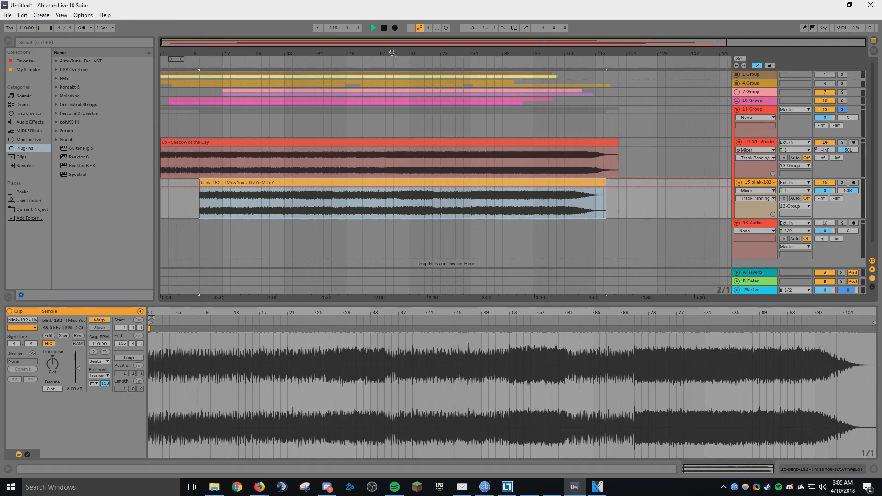
double_click(384, 28)
- Select the Shadow of the Day and blink-182 clips in turn, and fold the 13 Group
left_click(737, 83)
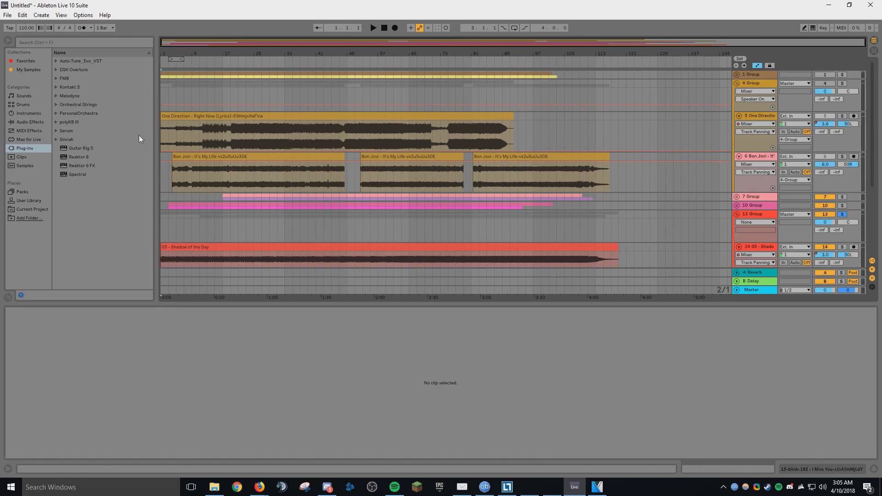
left_click(738, 82)
left_click(522, 144)
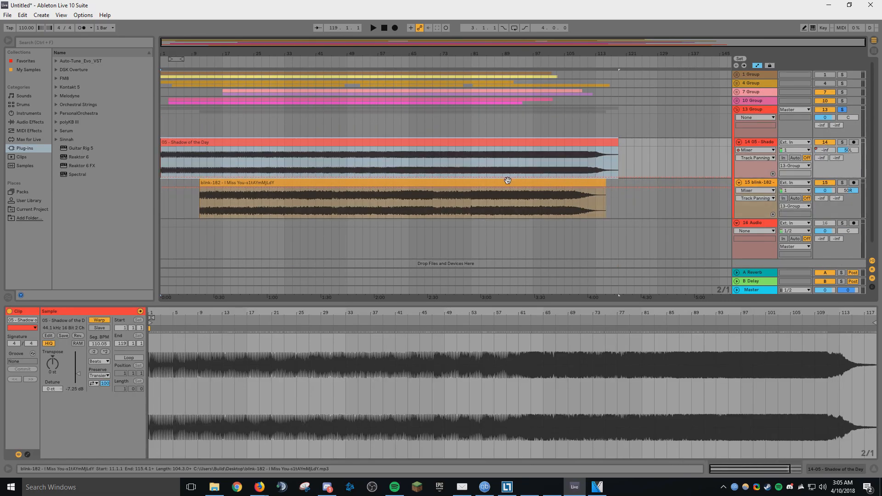
left_click(506, 180)
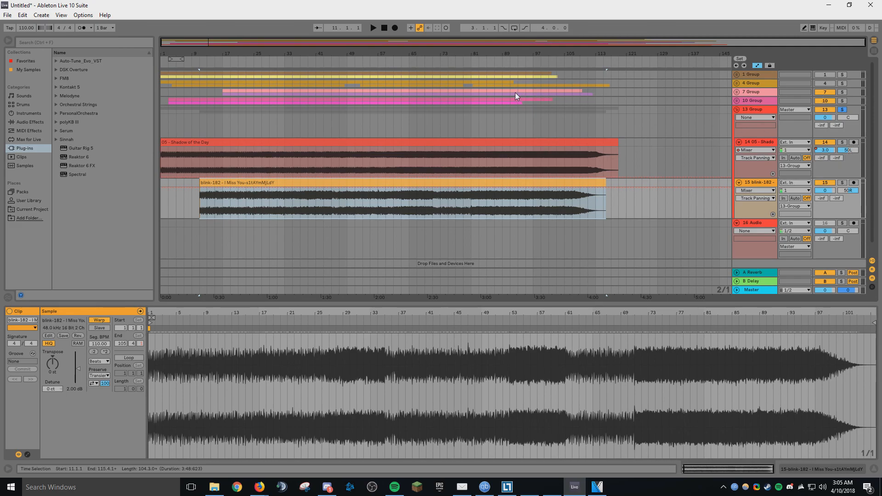
left_click(737, 110)
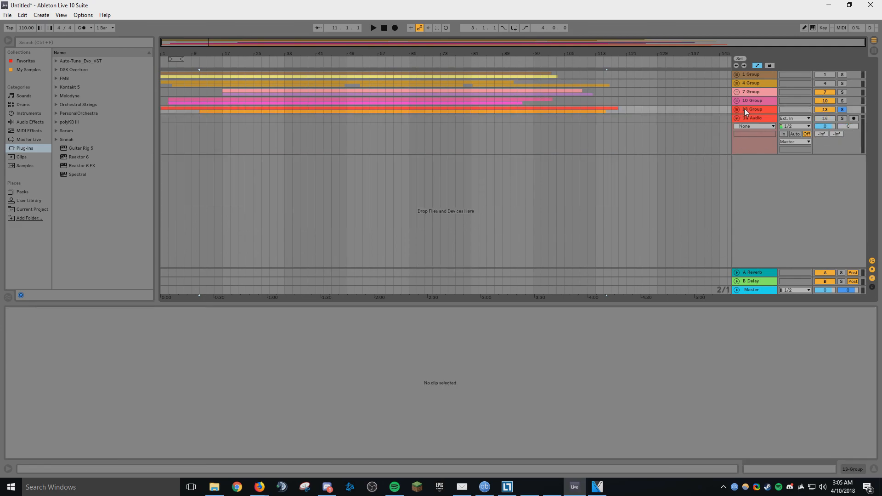
- Unfold and solo the 4 Group at 120 BPM, and play its One Direction and Bon Jovi clips from bar 19
left_click(737, 83)
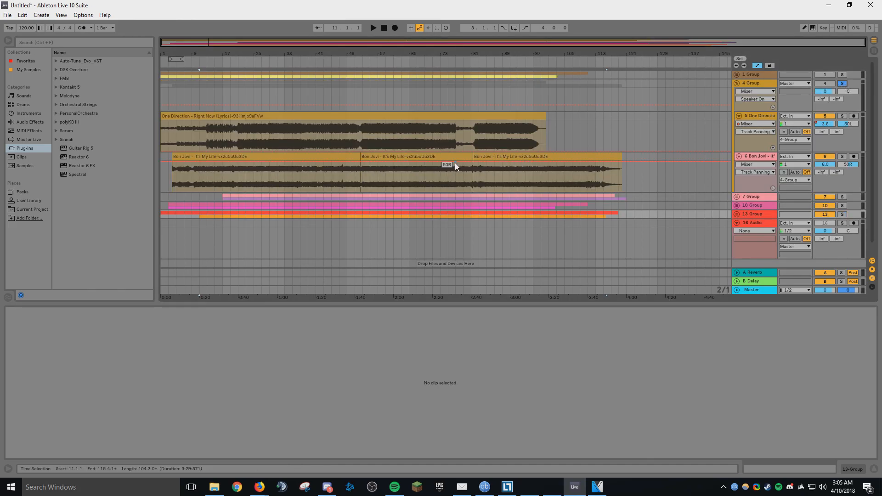
left_click(231, 172)
key("space")
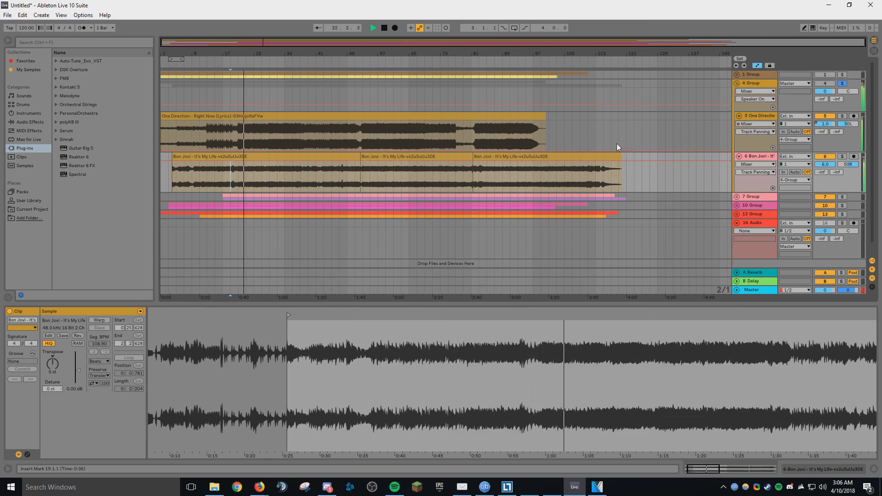
left_click(385, 29)
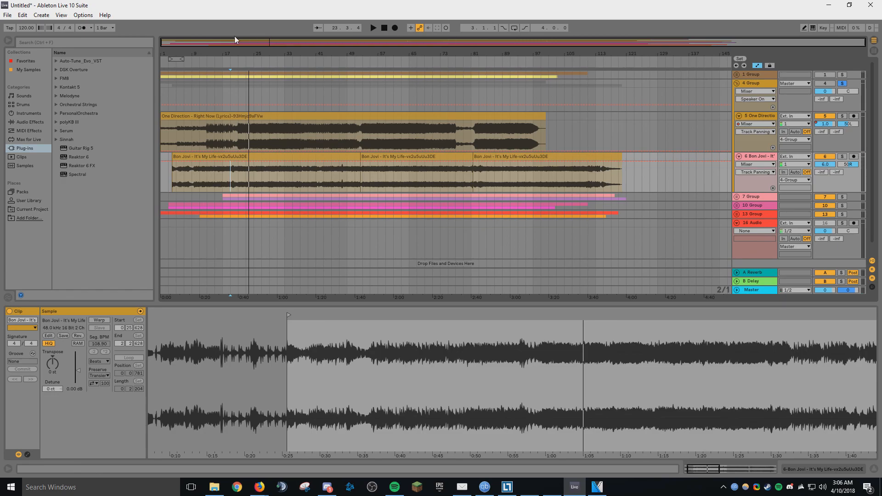
left_click(242, 116)
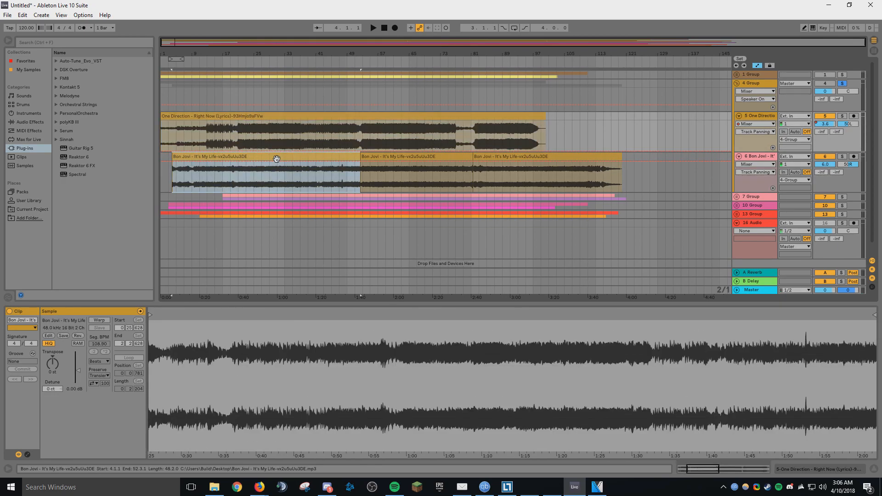
left_click(248, 157)
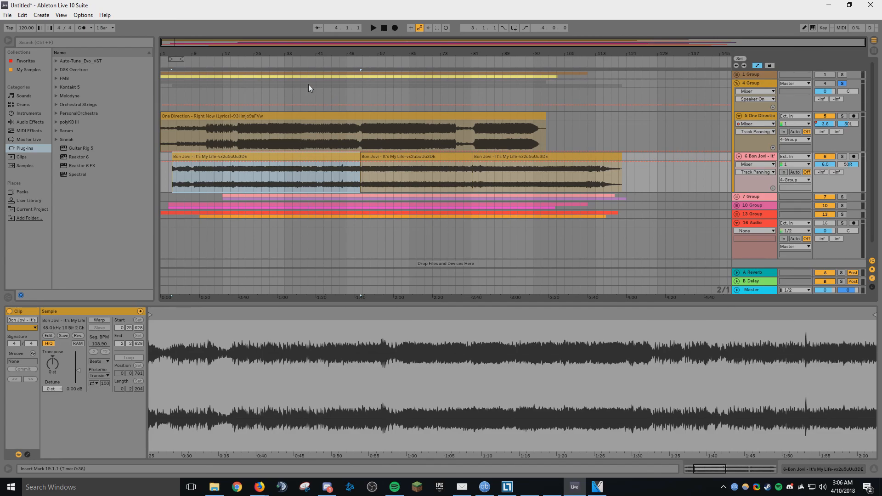
- Unfold and solo the 1 Group, and briefly play its Wrecking Ball and What I've Done clips from bar 4
scroll(551, 158, "down", 1)
scroll(647, 181, "up", 1)
left_click(736, 74)
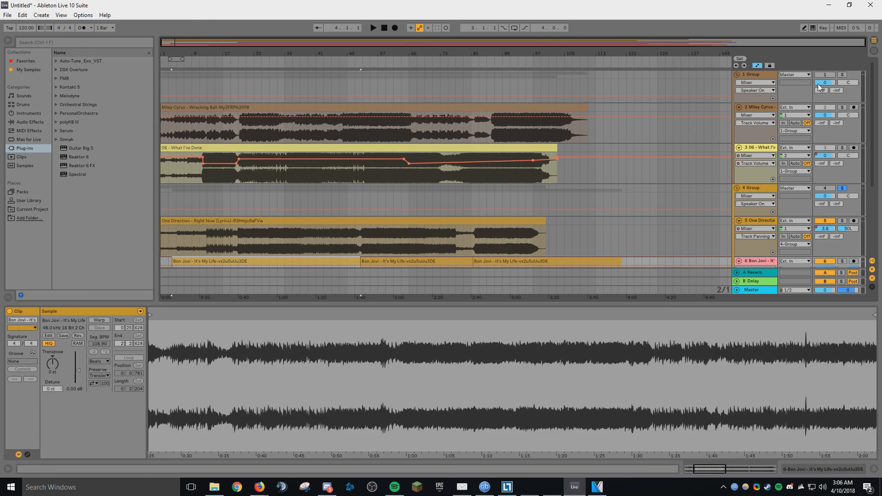
left_click(842, 75)
key("space")
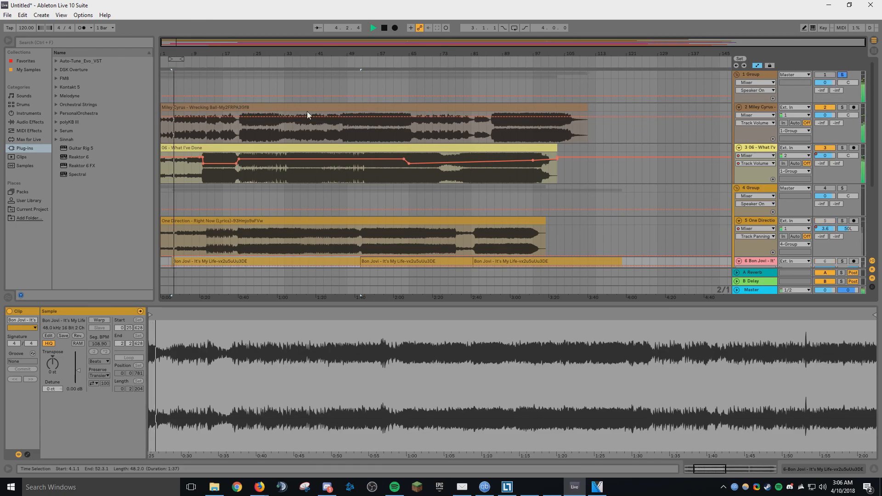
key("space")
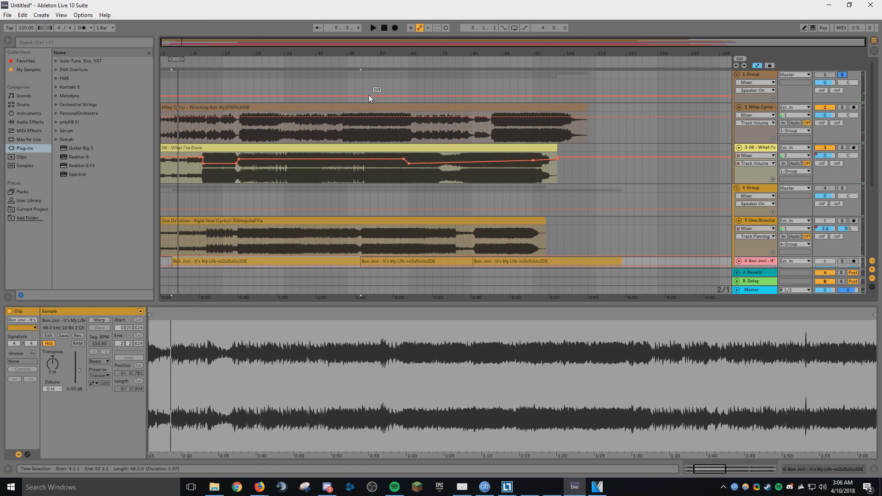
left_click(260, 487)
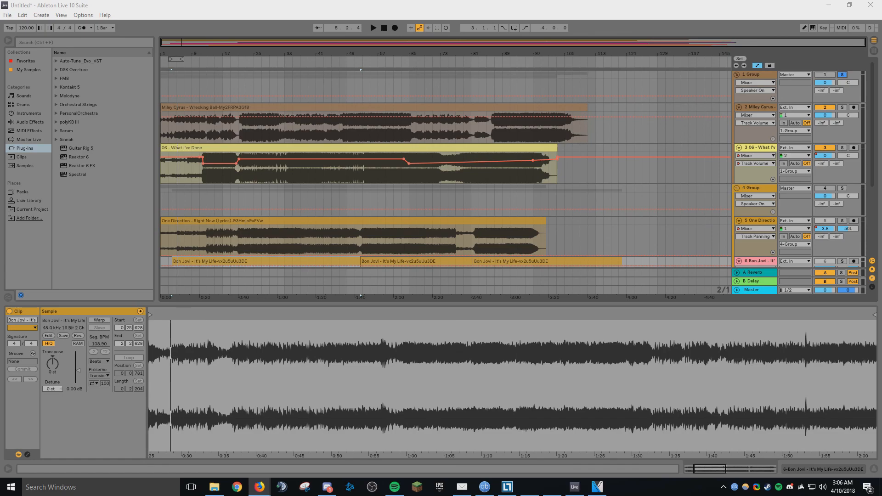
scroll(765, 191, "down", 4)
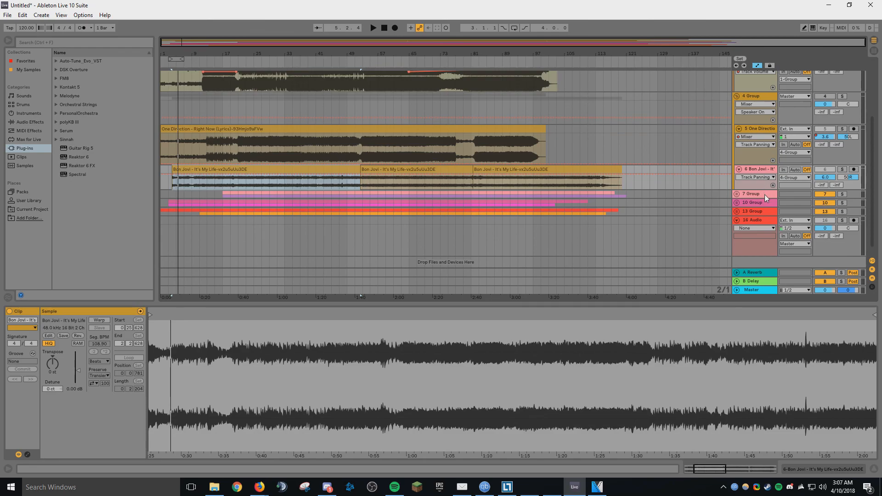
scroll(589, 220, "up", 4)
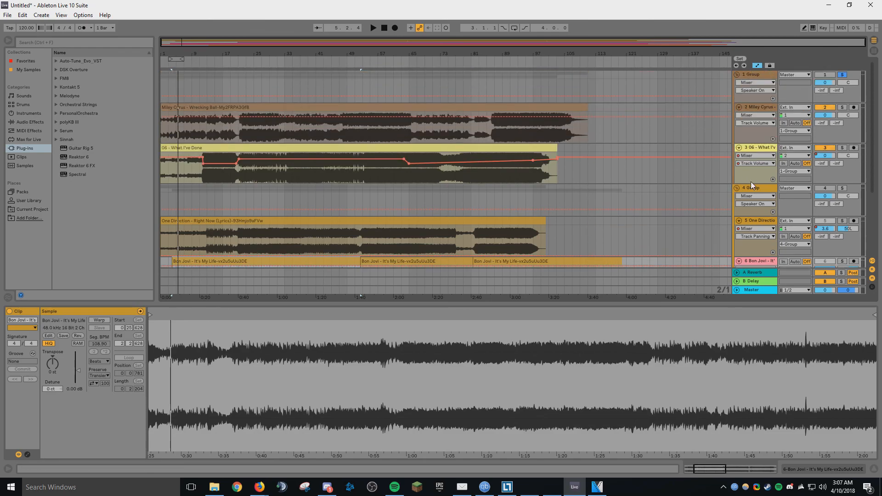
scroll(759, 253, "down", 2)
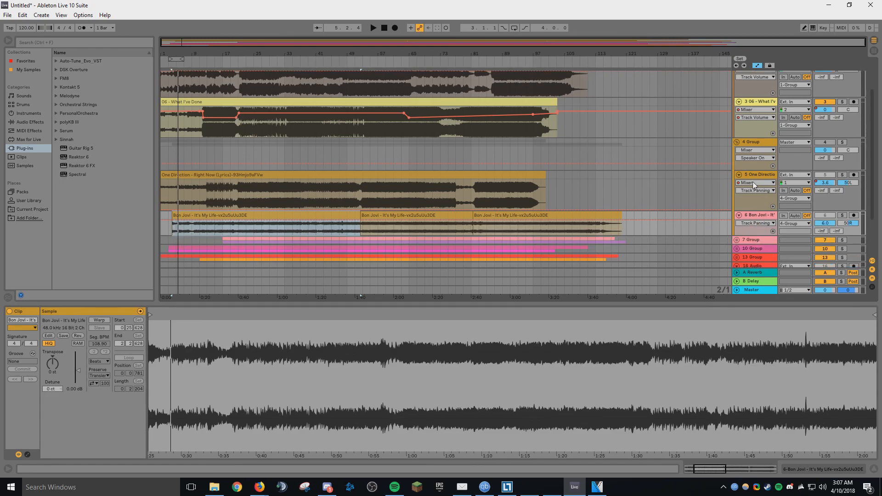
scroll(742, 220, "down", 2)
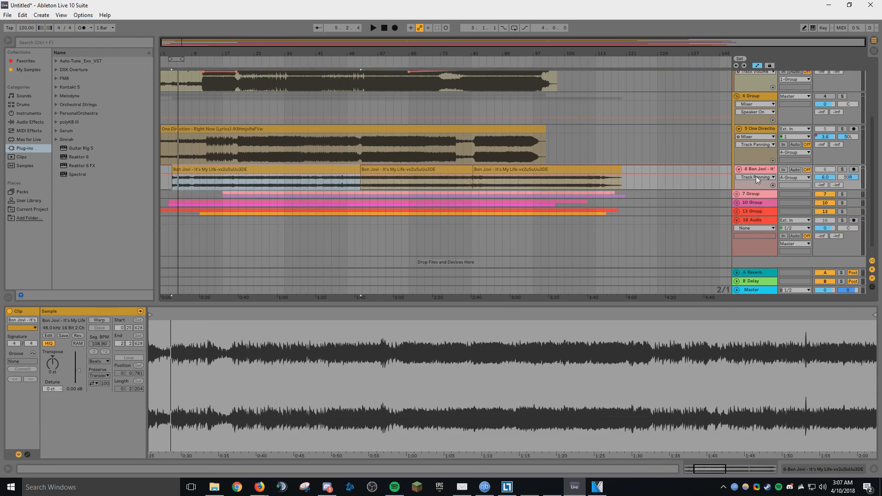
- Reduce the height of the One Direction track and select the middle Bon Jovi It's My Life clip
left_click_drag(756, 164, 757, 148)
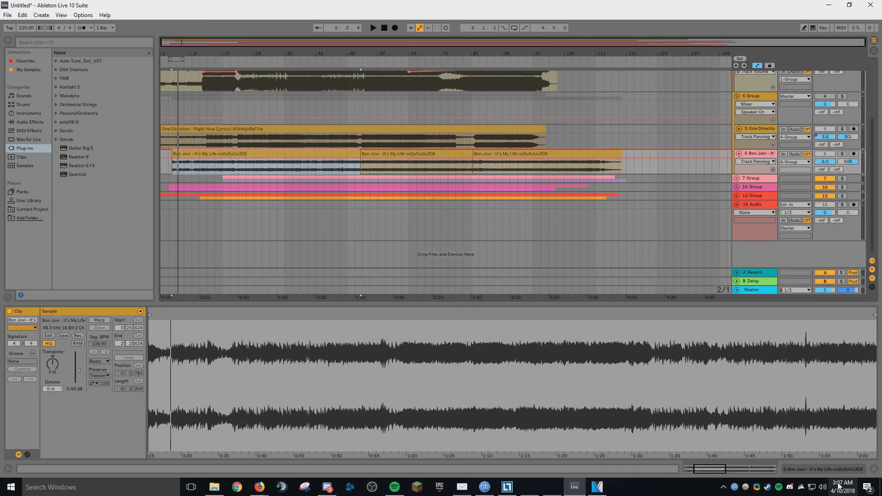
left_click(267, 128)
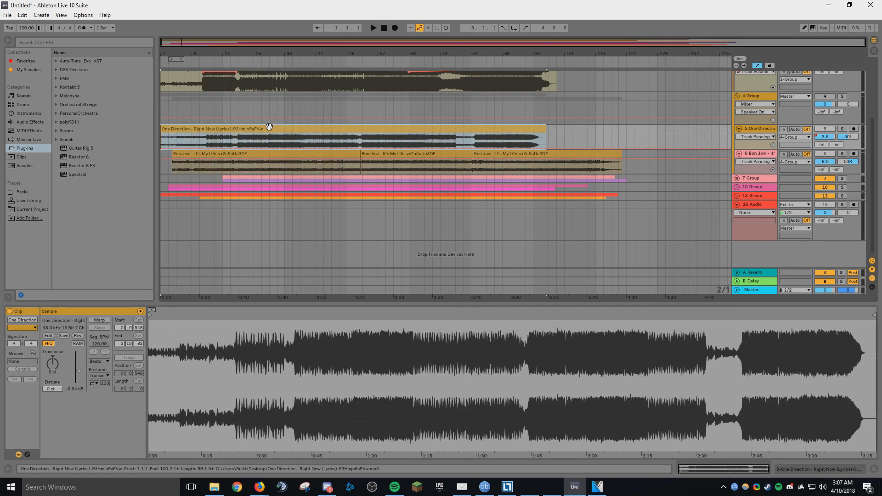
left_click(303, 160)
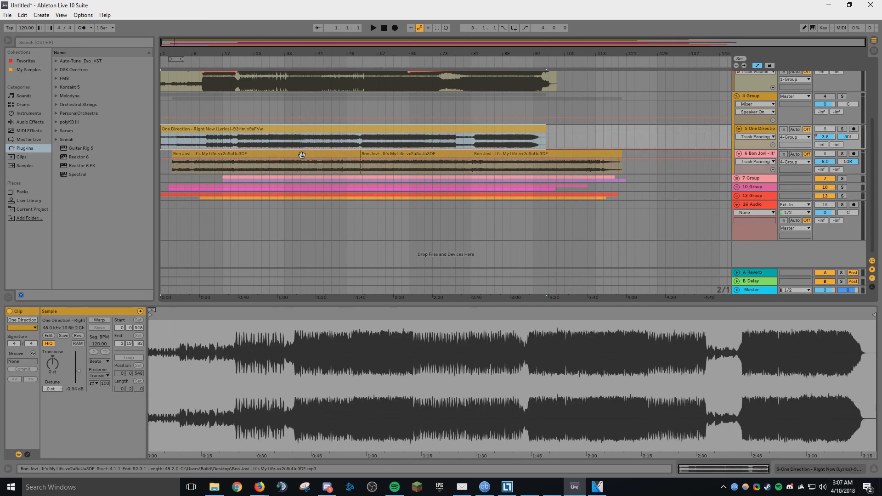
left_click(399, 154)
scroll(371, 282, "up", 1)
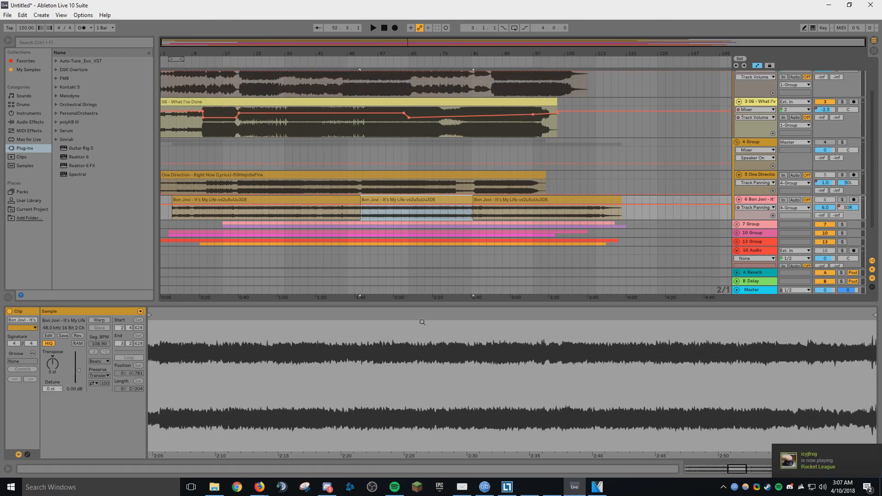
scroll(453, 216, "down", 1)
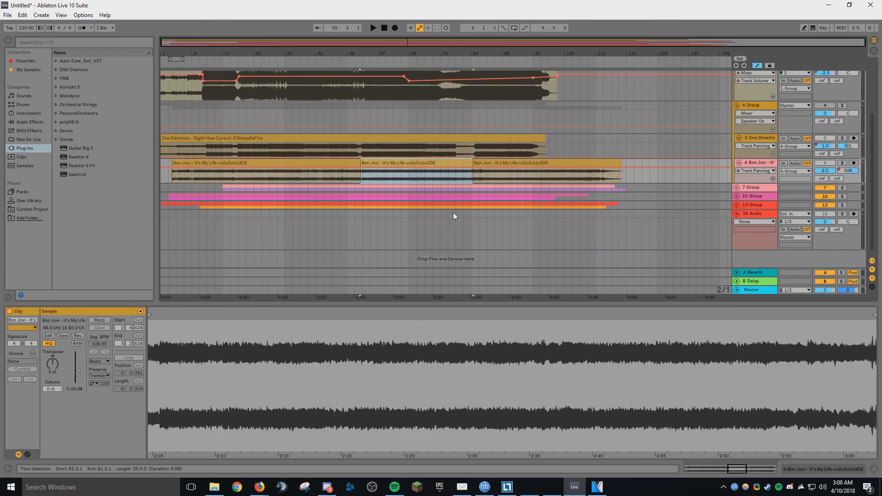